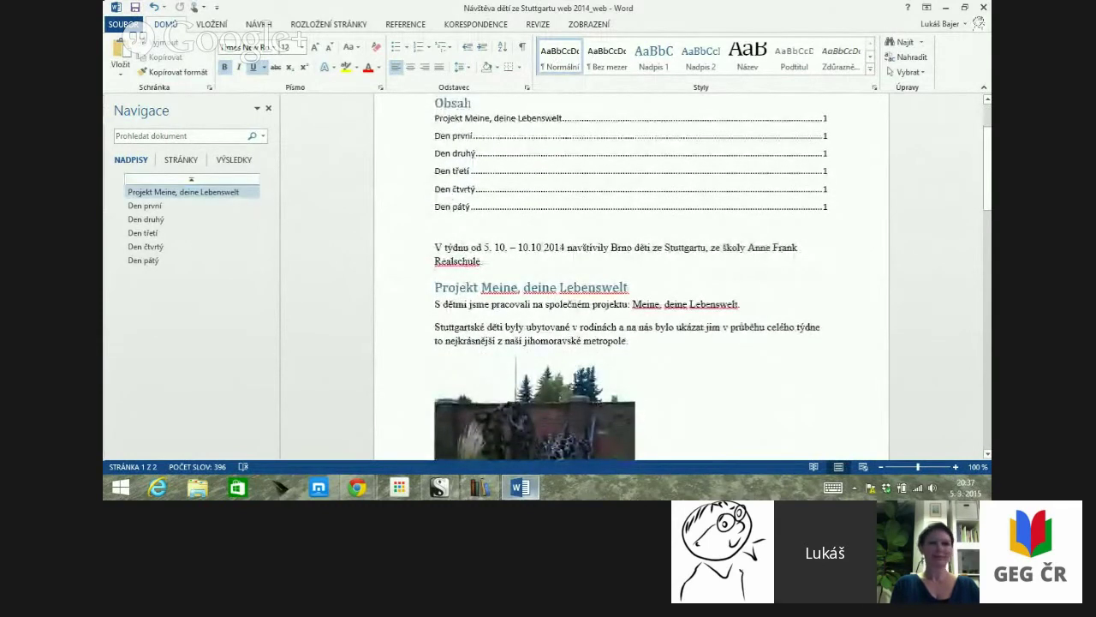
Look through the contents list, photo and daily sections of the Stuttgart visit document.
{"action": "scroll", "coordinate": [632, 274], "scroll_direction": "down", "scroll_amount": 3}
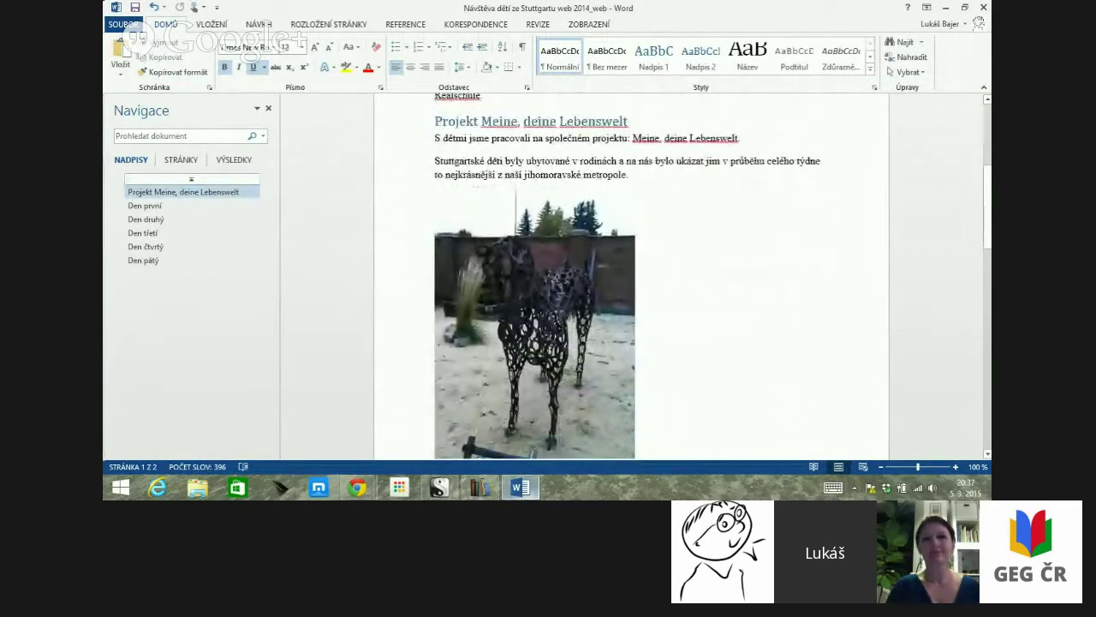
{"action": "scroll", "coordinate": [631, 275], "scroll_direction": "down", "scroll_amount": 2}
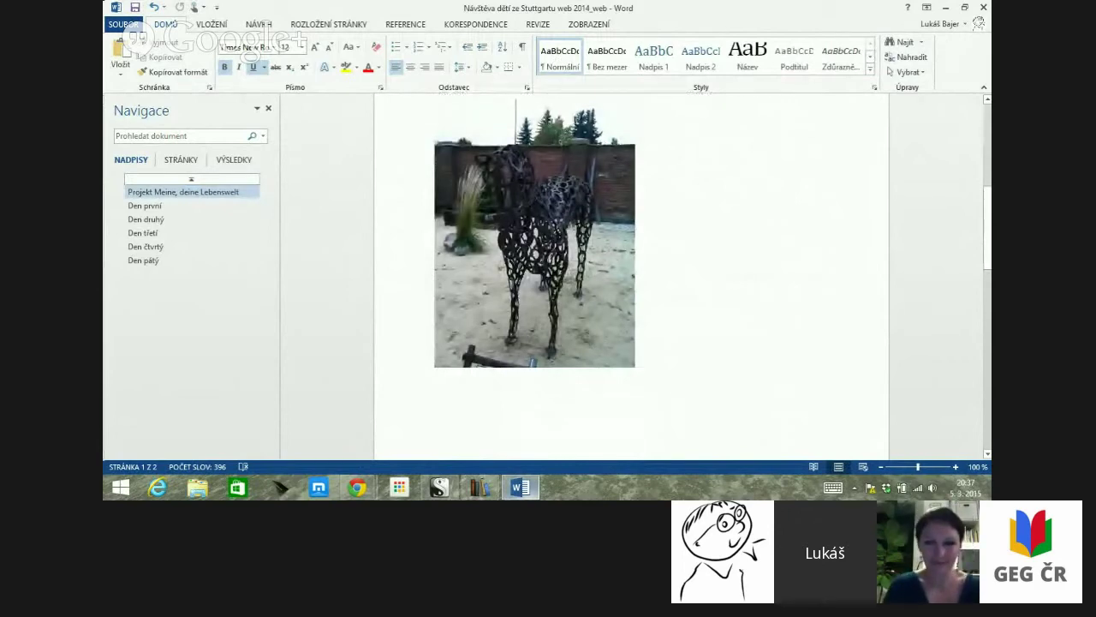
{"action": "scroll", "coordinate": [631, 274], "scroll_direction": "down", "scroll_amount": 15}
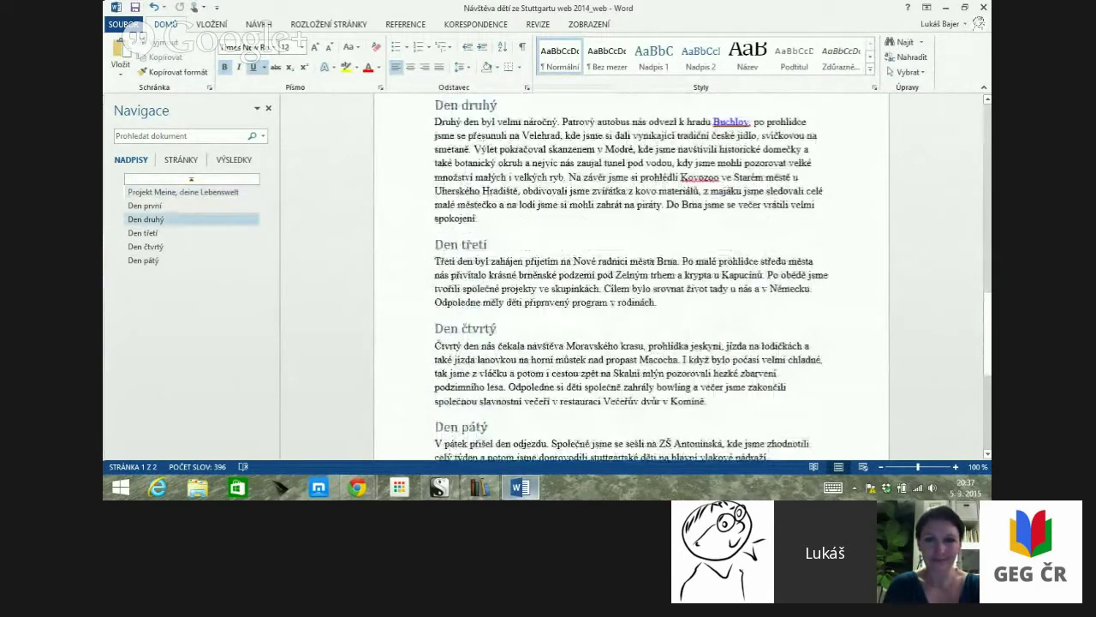
{"action": "scroll", "coordinate": [631, 274], "scroll_direction": "up", "scroll_amount": 3}
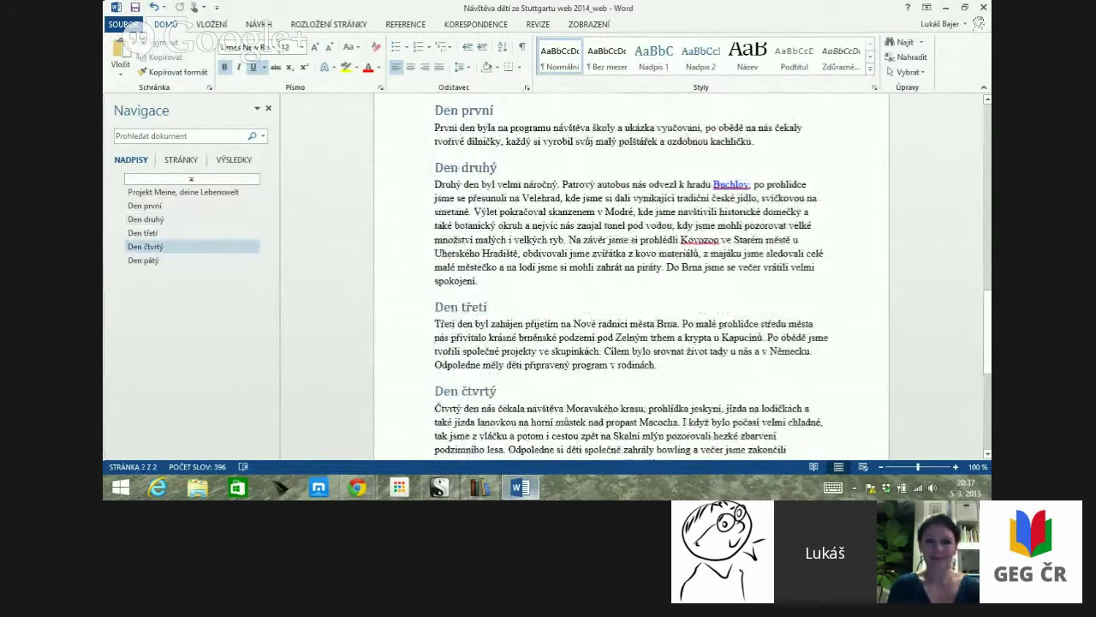
{"action": "key", "text": "alt+Tab"}
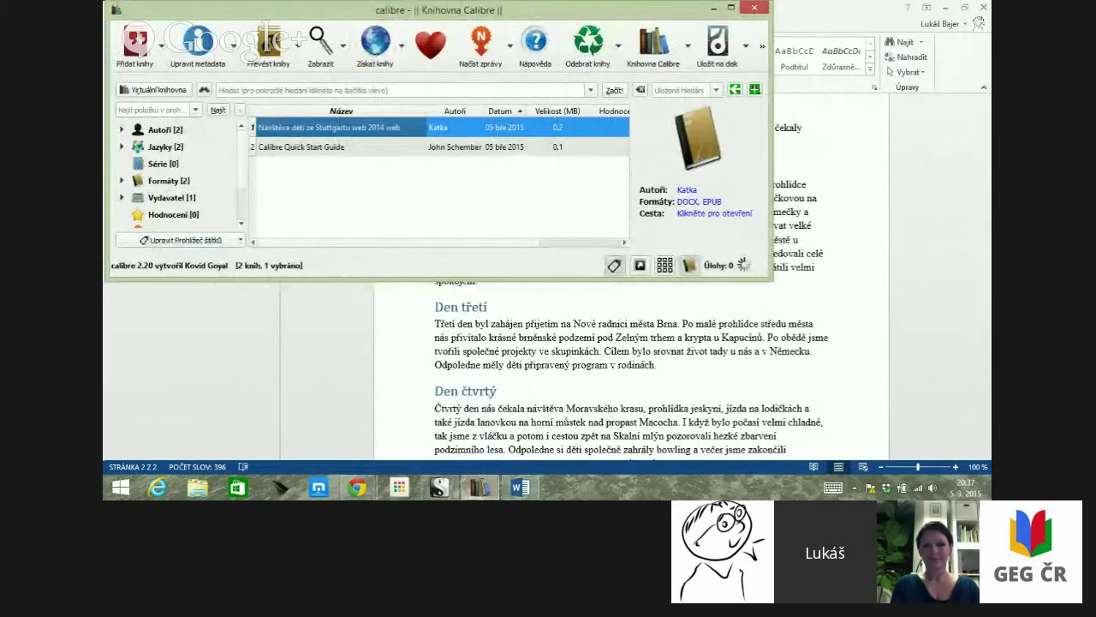
{"action": "key", "text": "alt+Tab"}
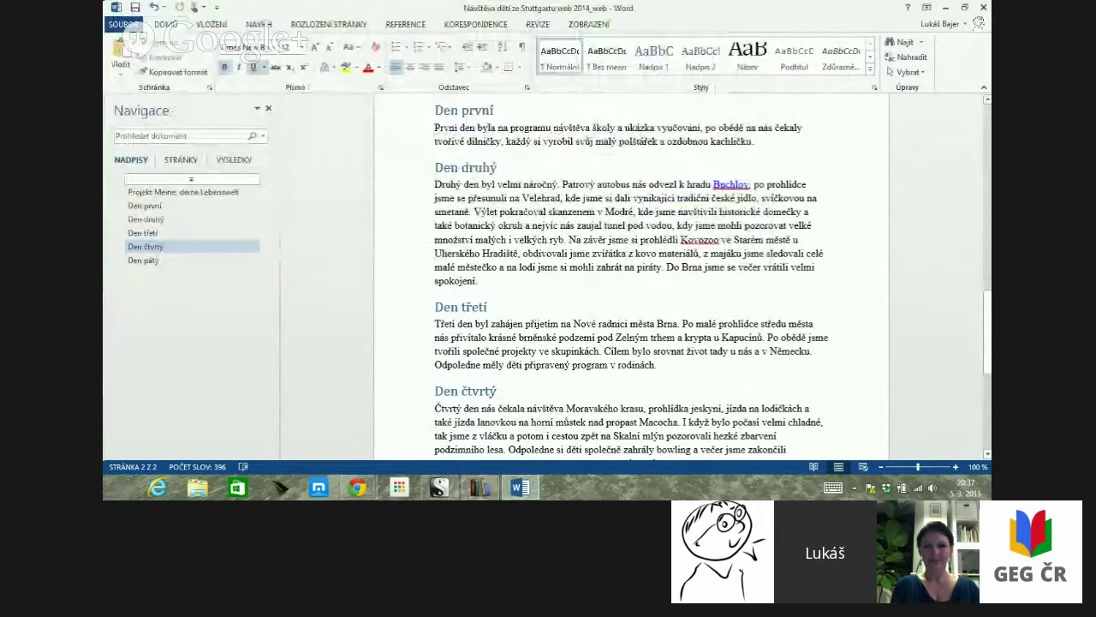
Switch to calibre, maximize it, and add "Návštěva dětí ze Stuttgartu web 2014_web" from the GeG folder in Dokumenty, accepting the duplicate entry.
{"action": "key", "text": "alt+Tab"}
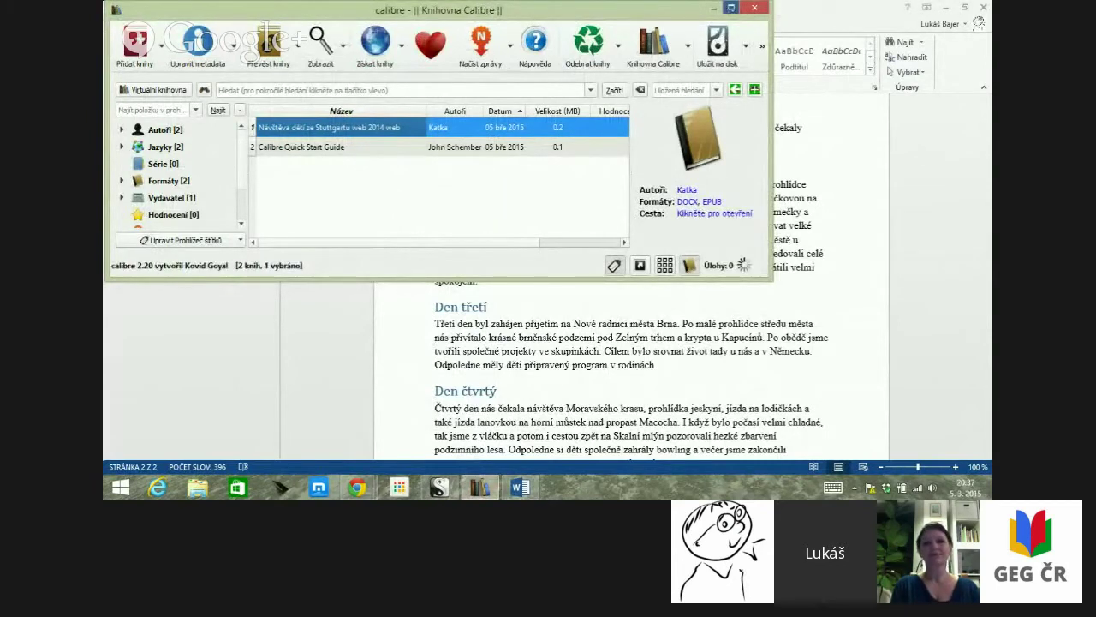
{"action": "left_click", "coordinate": [731, 8]}
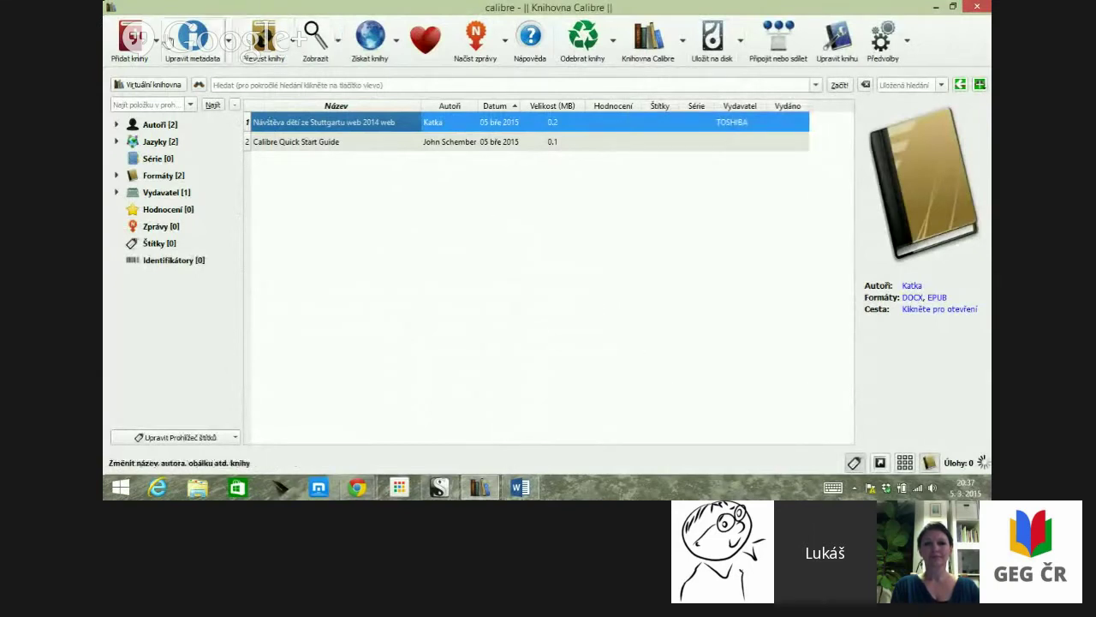
{"action": "left_click", "coordinate": [155, 40]}
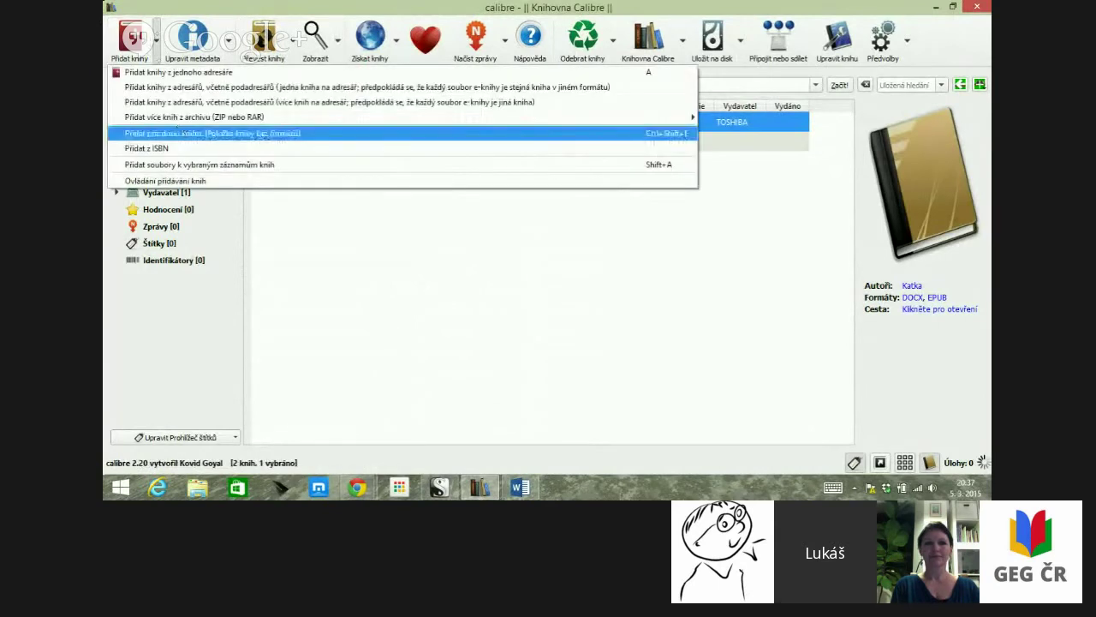
{"action": "left_click", "coordinate": [206, 73]}
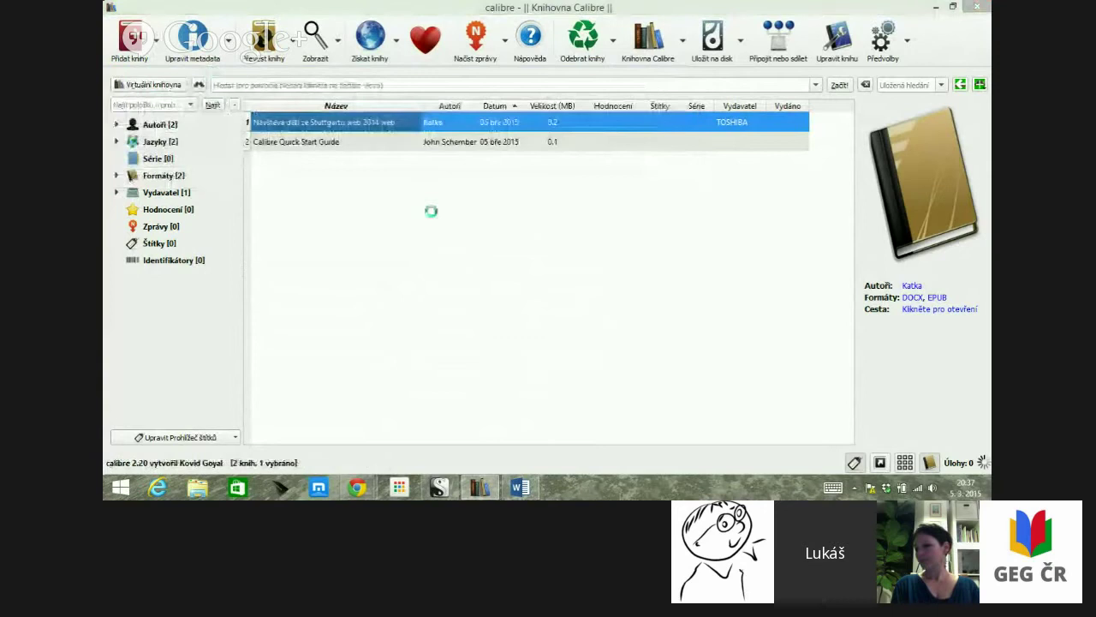
{"action": "left_click", "coordinate": [271, 120]}
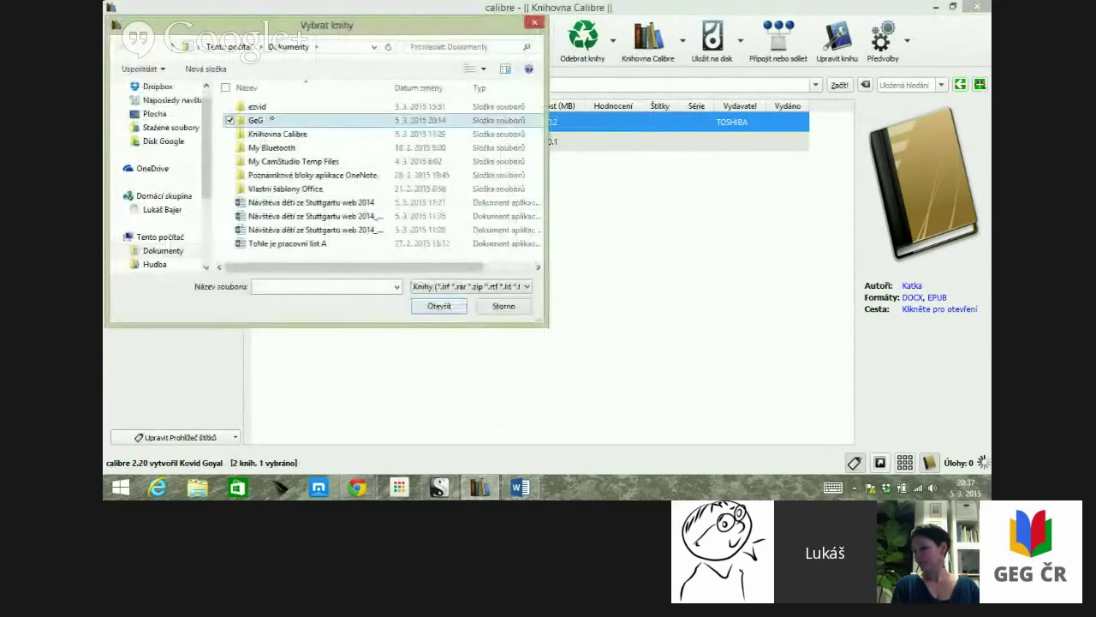
{"action": "double_click", "coordinate": [271, 120]}
{"action": "left_click", "coordinate": [518, 174]}
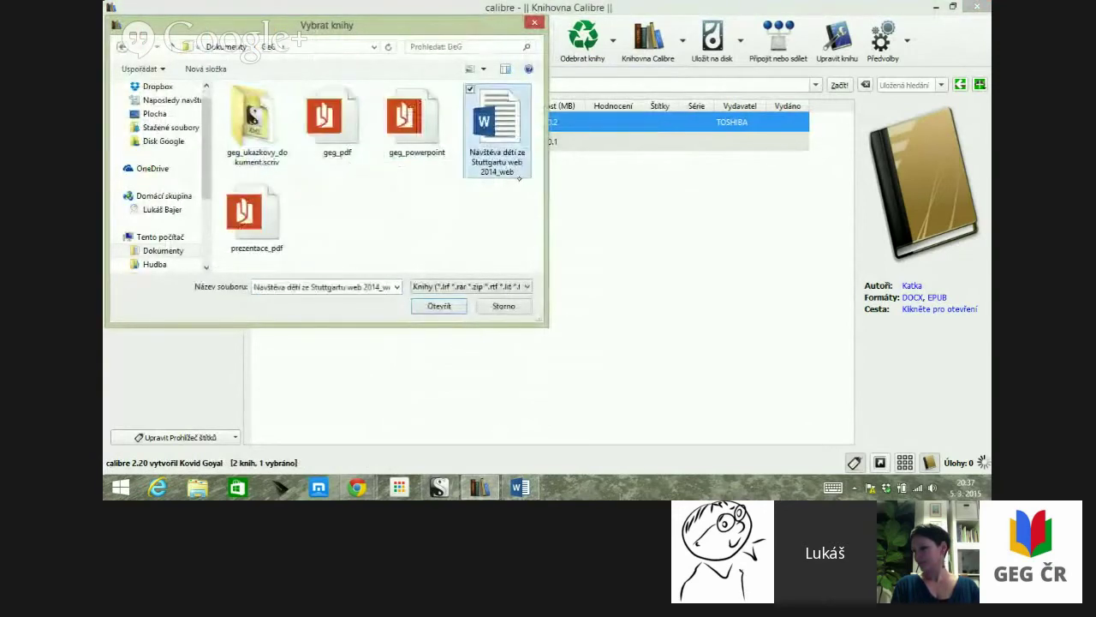
{"action": "left_click", "coordinate": [438, 306]}
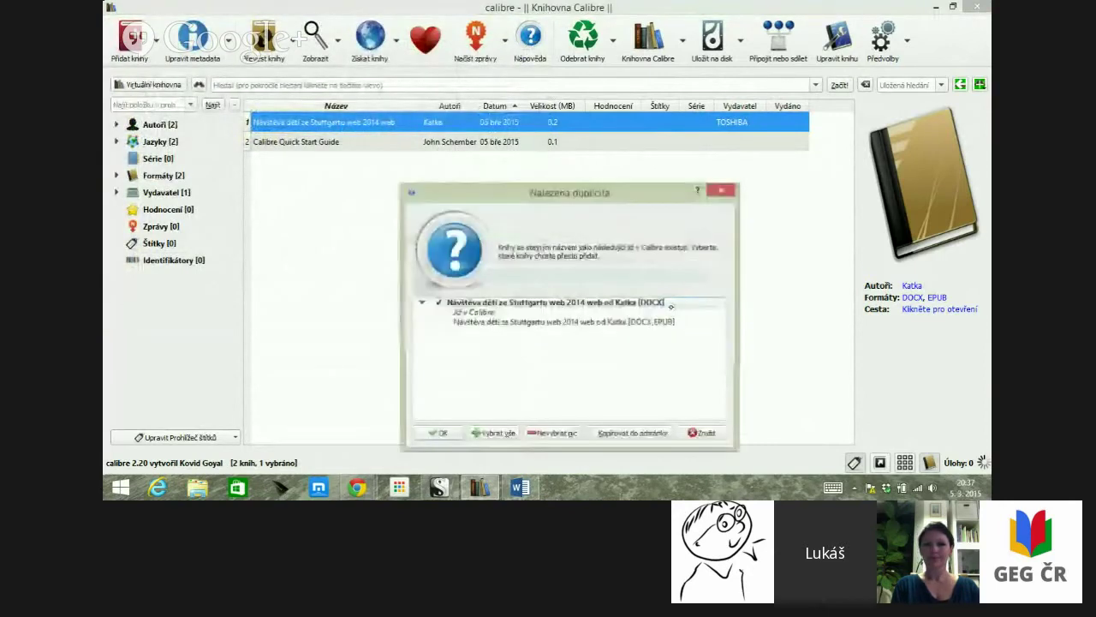
{"action": "left_click", "coordinate": [442, 395]}
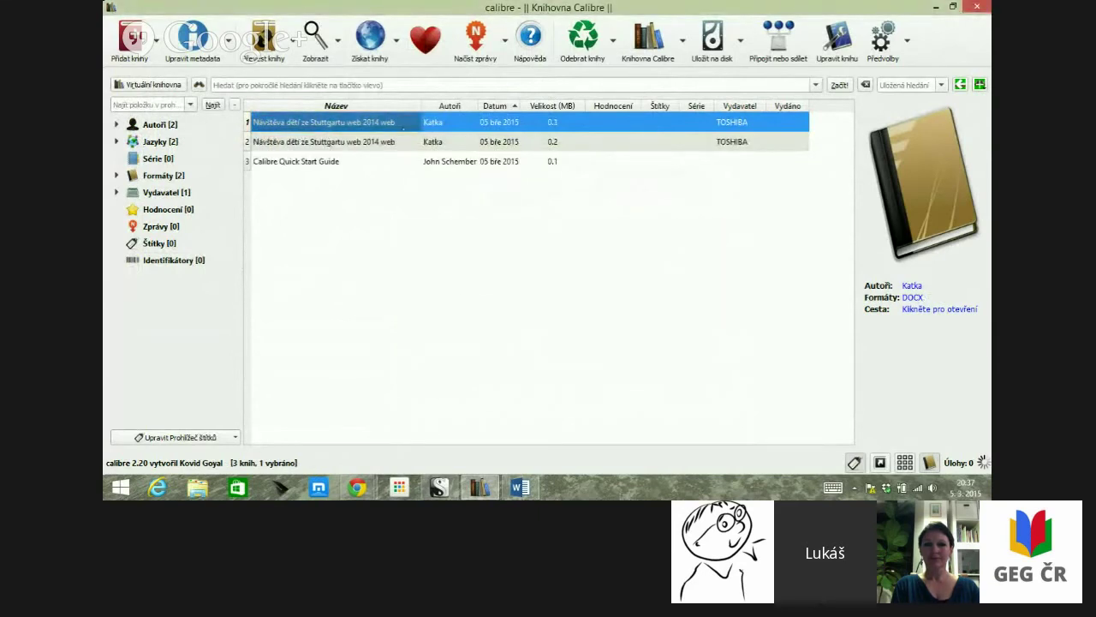
{"action": "key", "text": "F2"}
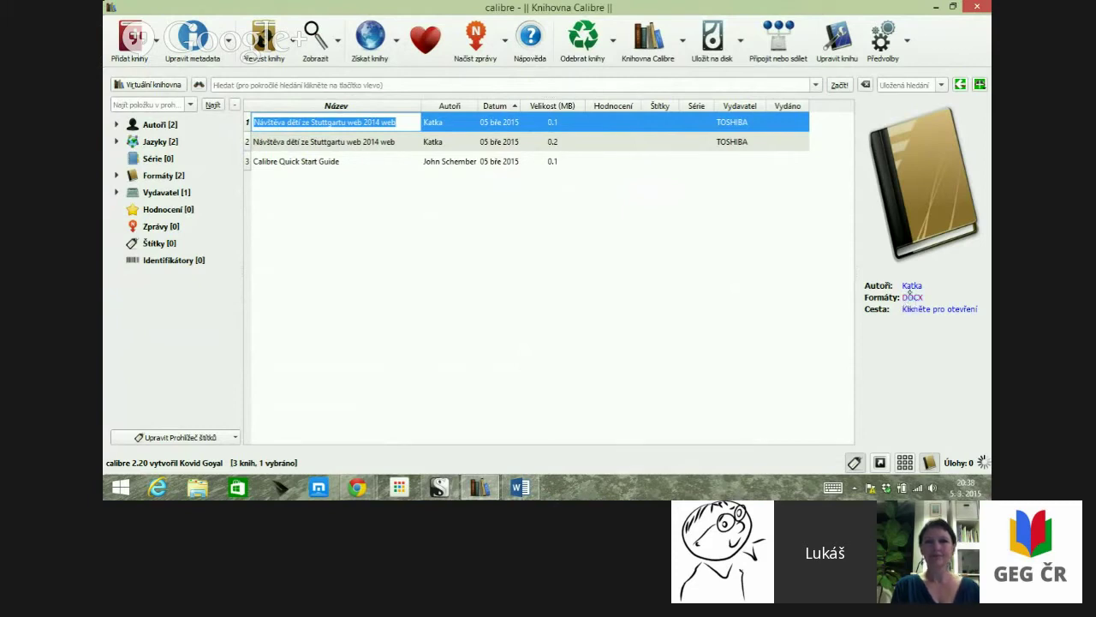
{"action": "left_click", "coordinate": [758, 257]}
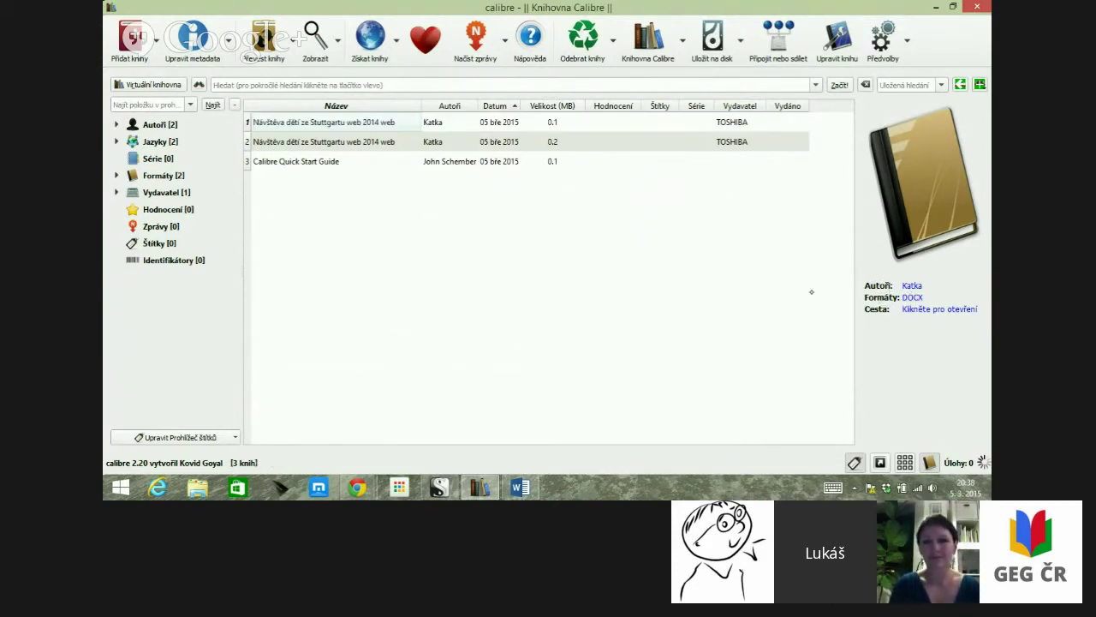
{"action": "left_click", "coordinate": [302, 54]}
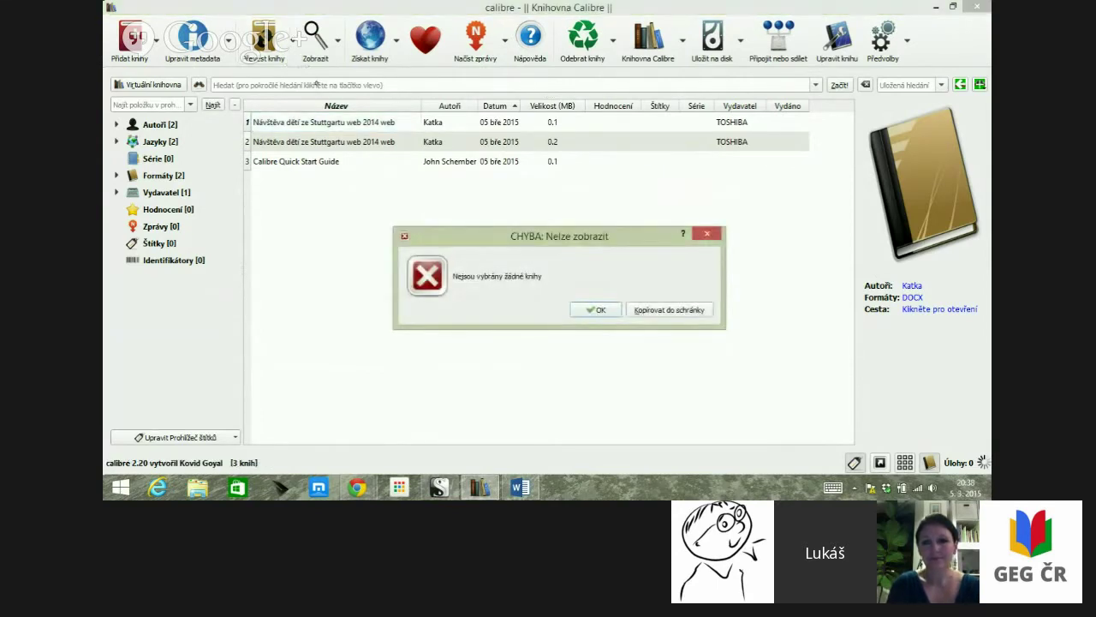
{"action": "left_click", "coordinate": [707, 234]}
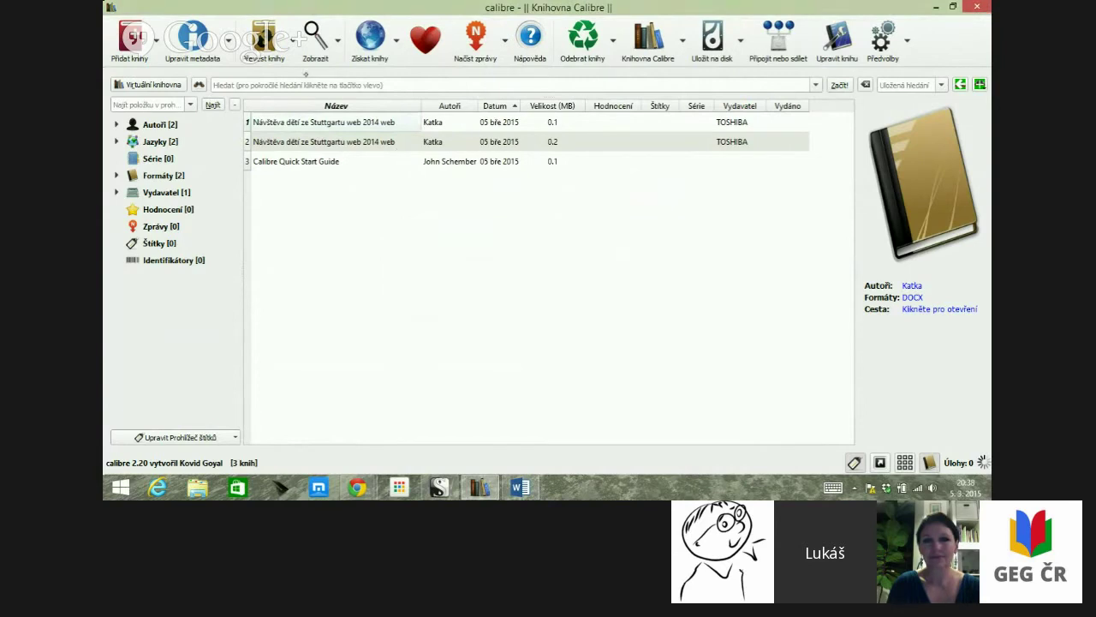
{"action": "left_click", "coordinate": [293, 40]}
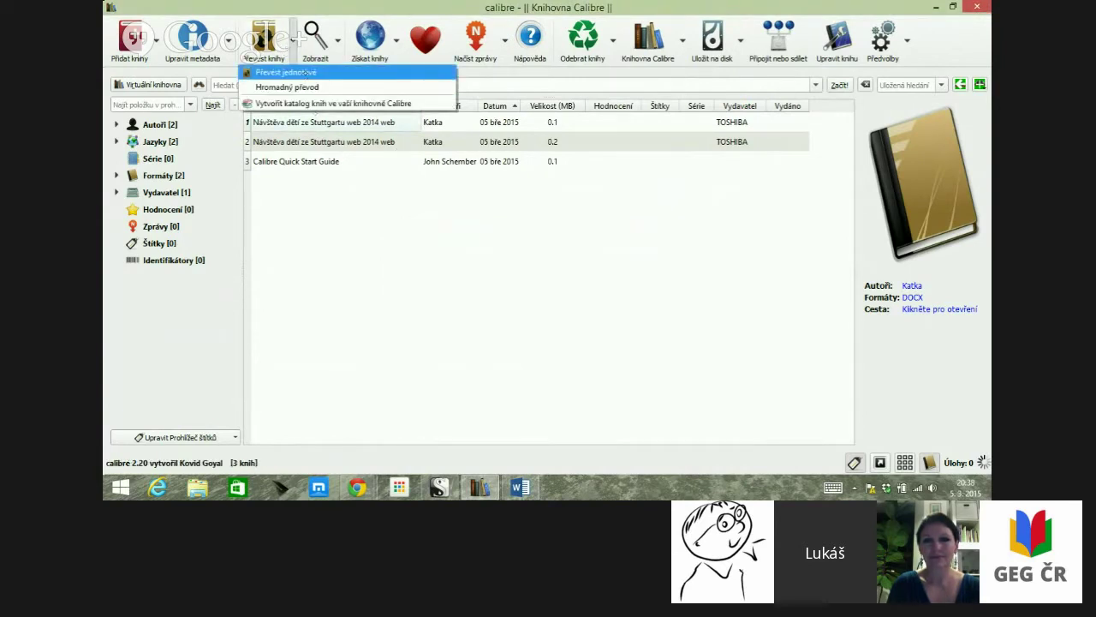
{"action": "left_click", "coordinate": [308, 73]}
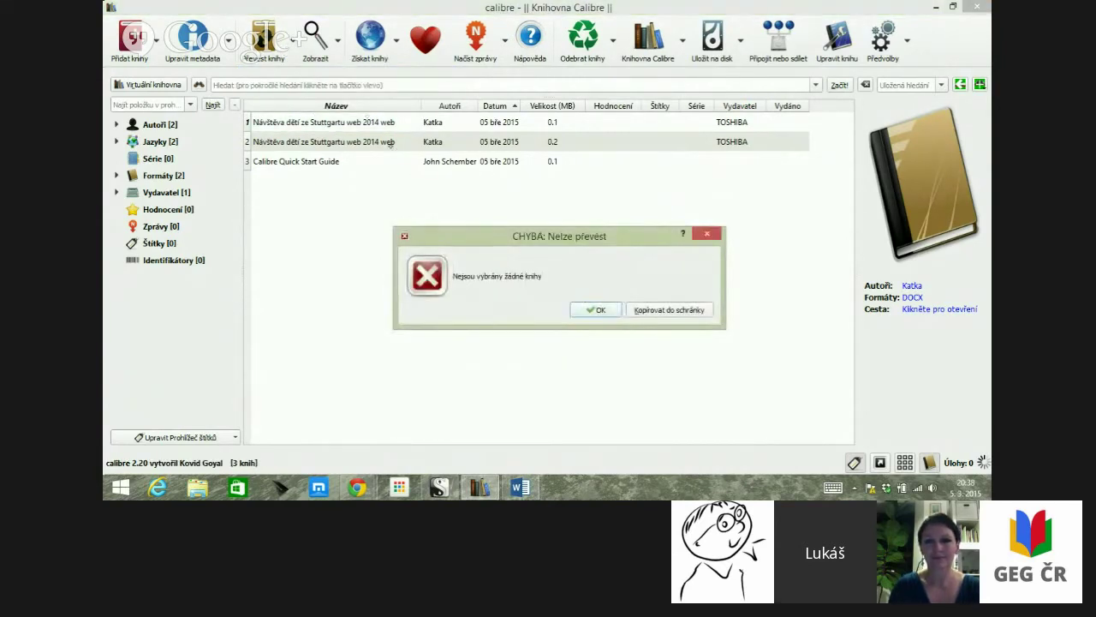
{"action": "left_click", "coordinate": [707, 233]}
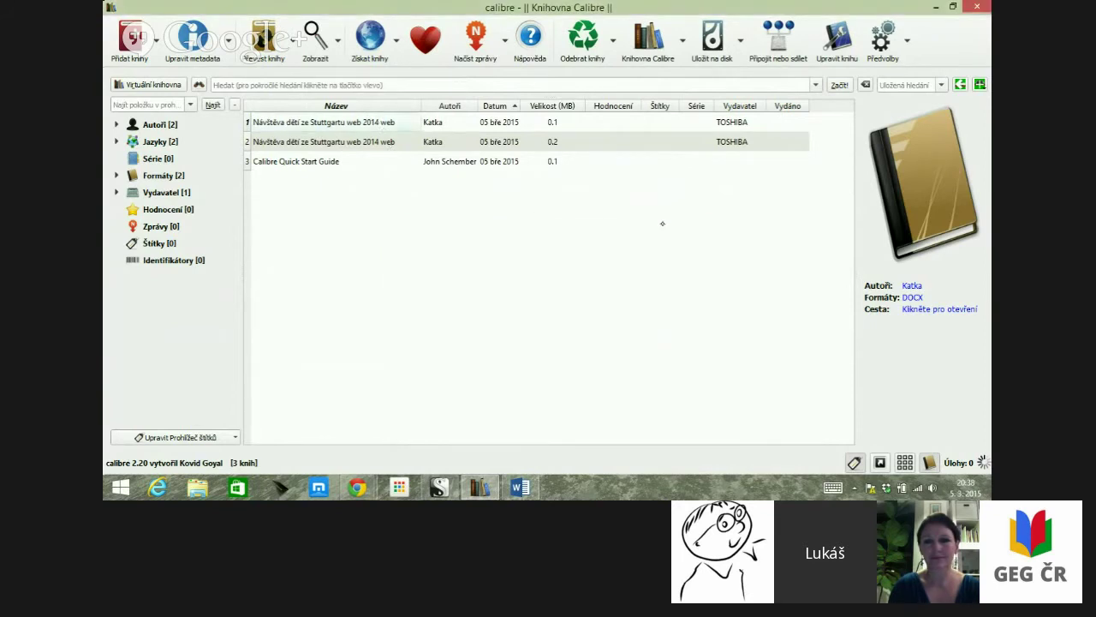
Open the individual conversion settings for the newly added DOCX book in the first row of the library.
{"action": "left_click", "coordinate": [395, 122]}
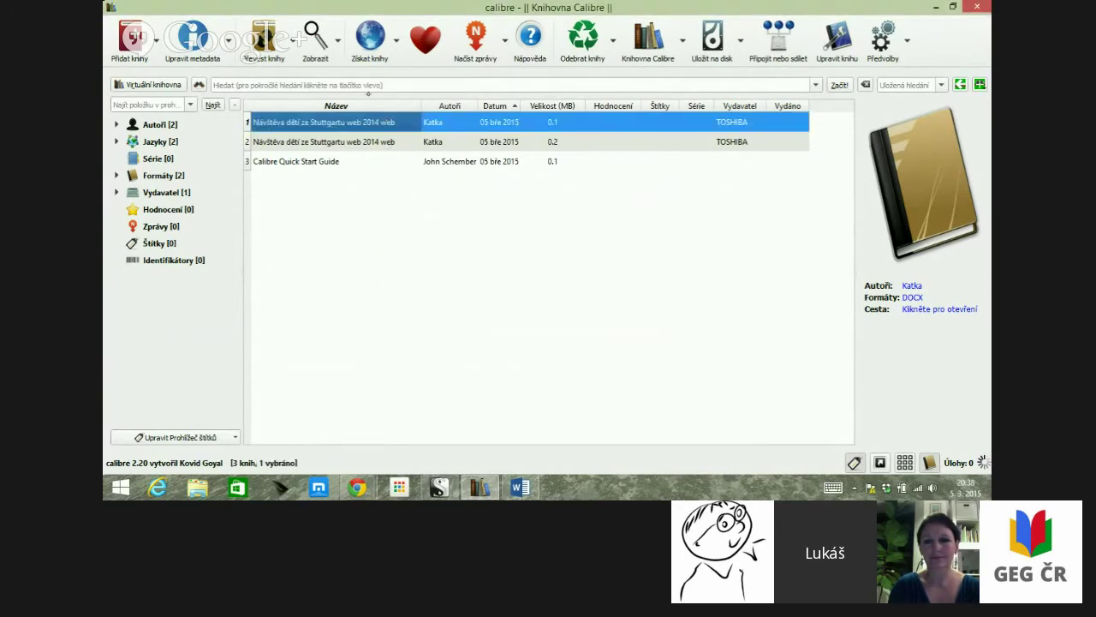
{"action": "left_click", "coordinate": [292, 43]}
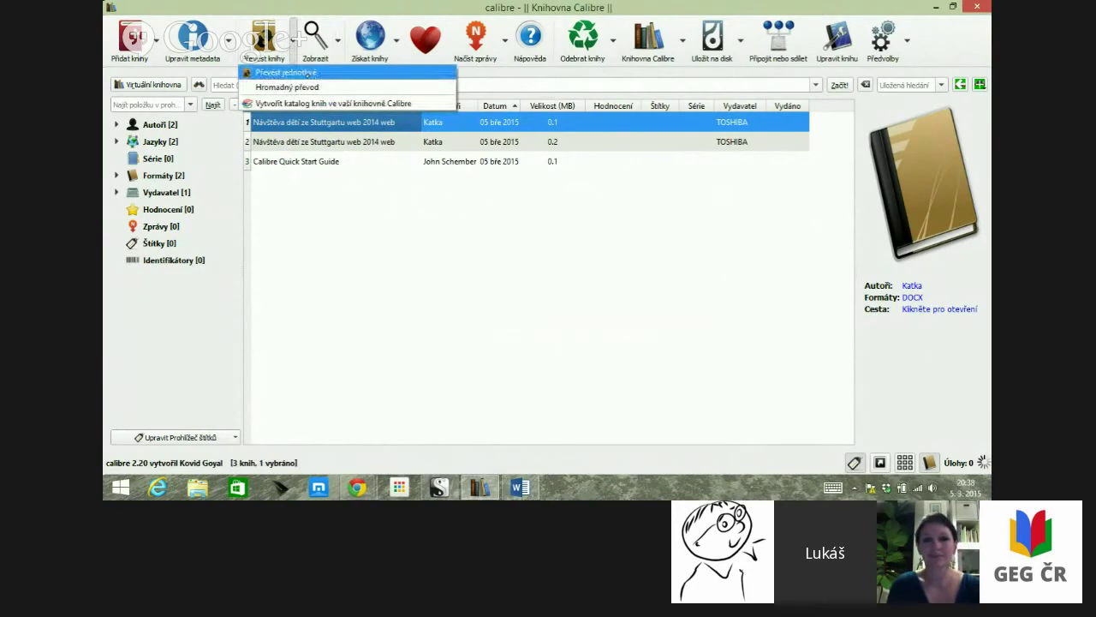
{"action": "left_click", "coordinate": [309, 73]}
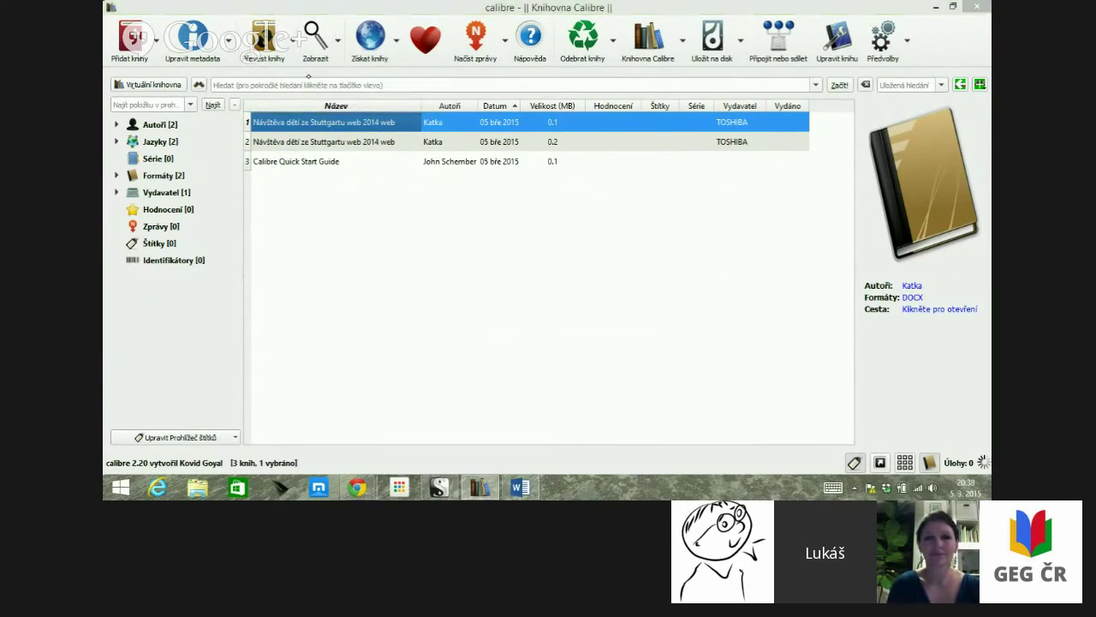
{"action": "left_click_drag", "start_coordinate": [493, 6], "coordinate": [593, 7]}
{"action": "mouse_move", "coordinate": [591, 44]}
{"action": "left_mouse_down"}
{"action": "mouse_move", "coordinate": [593, 32]}
{"action": "mouse_move", "coordinate": [593, 46]}
{"action": "left_mouse_up"}
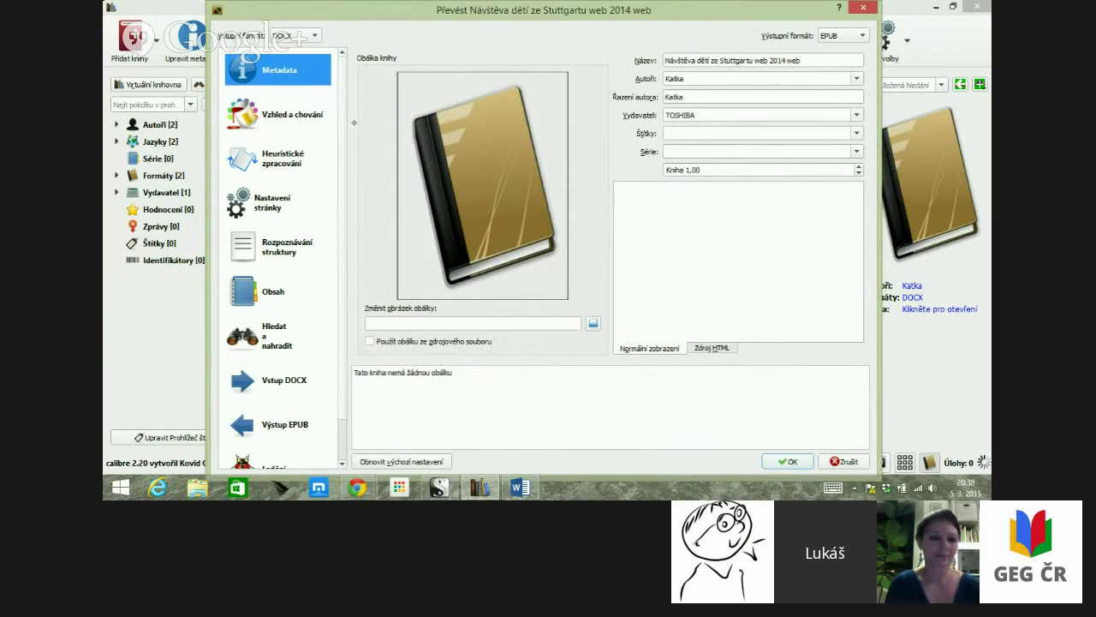
Set the input character encoding to cp1250, enable removal of spacing between paragraphs, and convert the book to EPUB.
{"action": "left_click", "coordinate": [278, 114]}
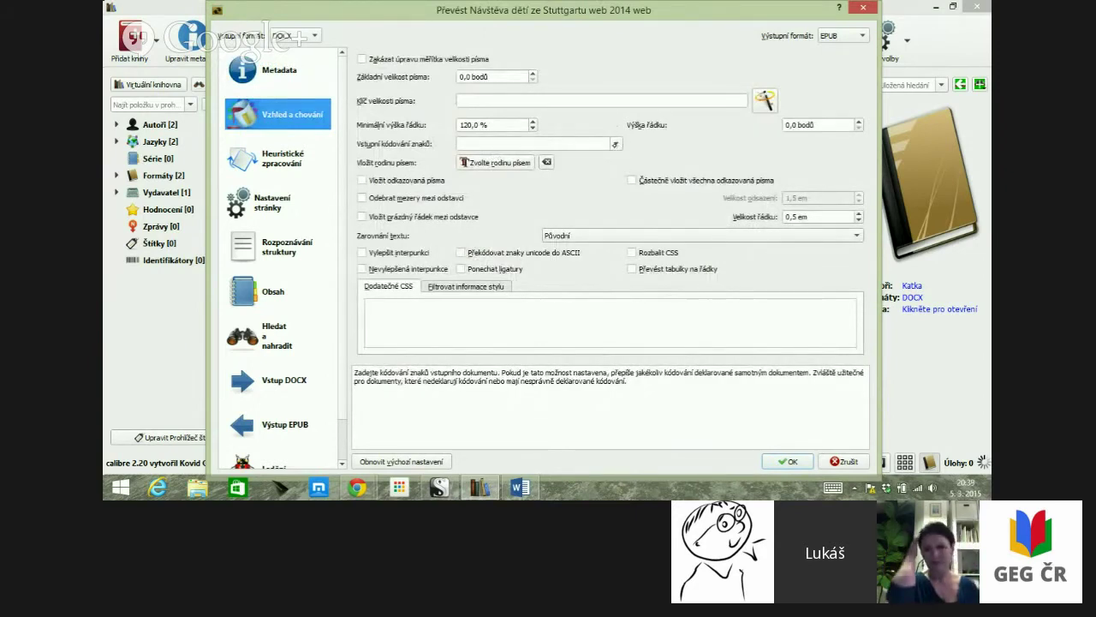
{"action": "left_click", "coordinate": [614, 144]}
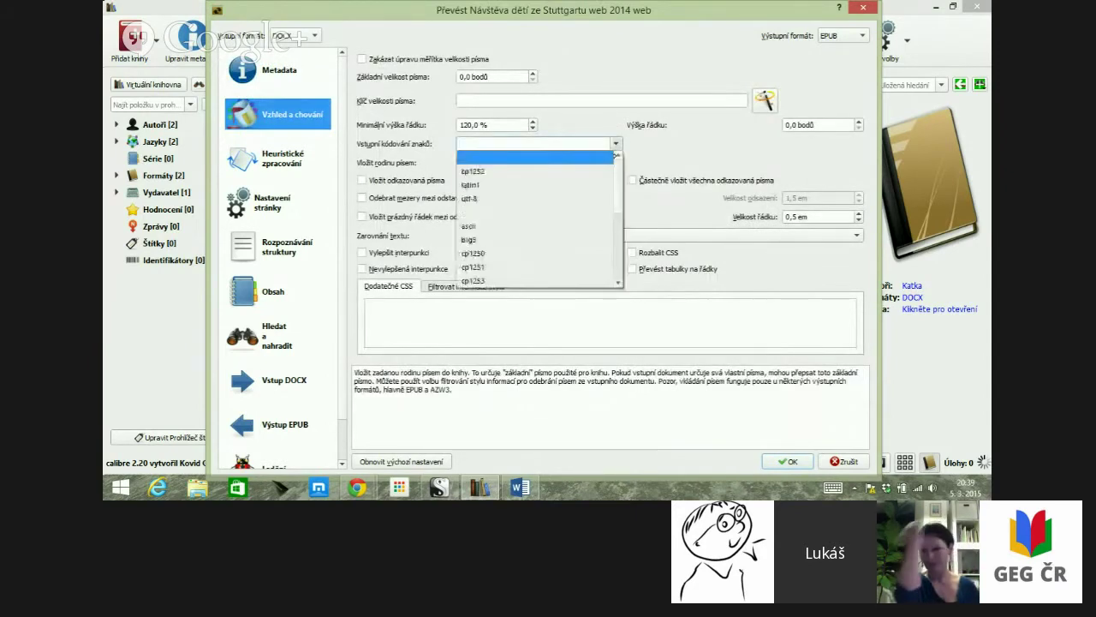
{"action": "left_click", "coordinate": [499, 253]}
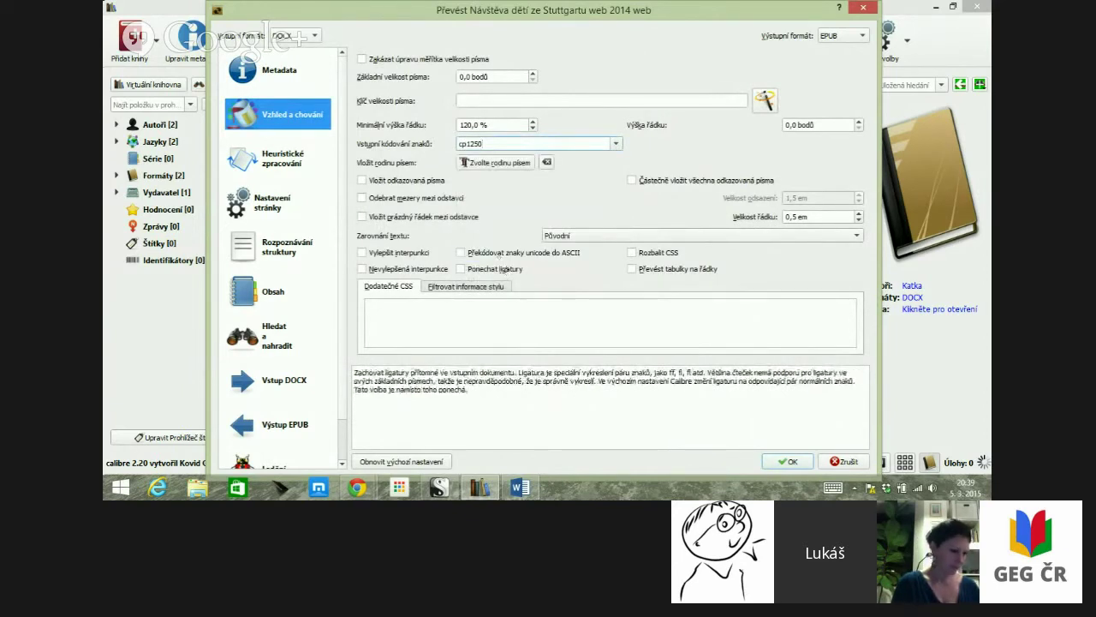
{"action": "left_click", "coordinate": [362, 198]}
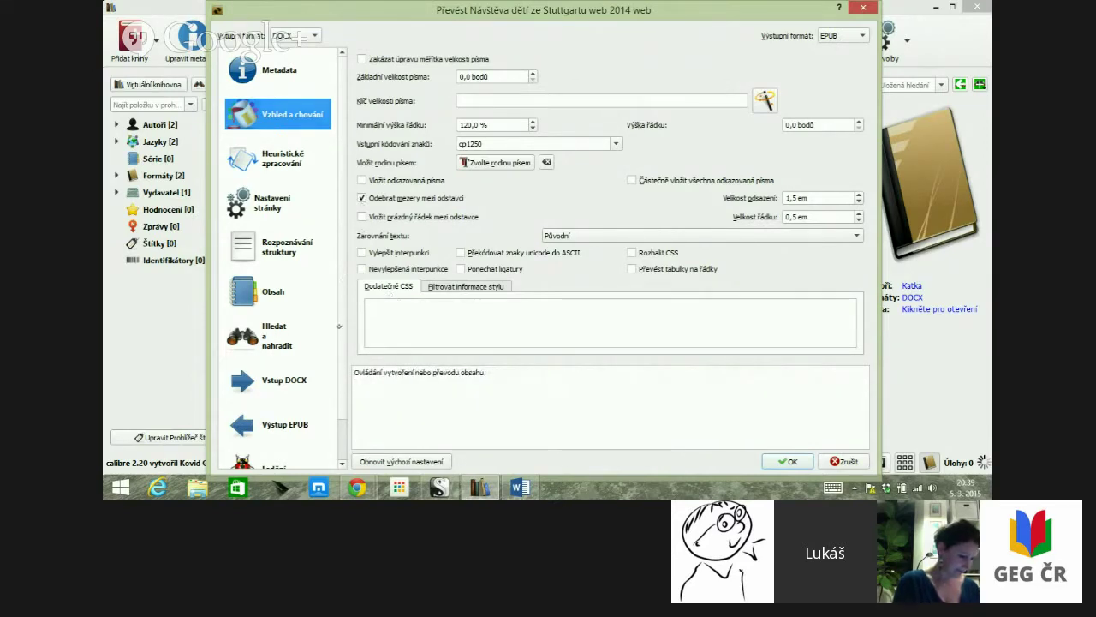
{"action": "scroll", "coordinate": [341, 330], "scroll_direction": "down", "scroll_amount": 1}
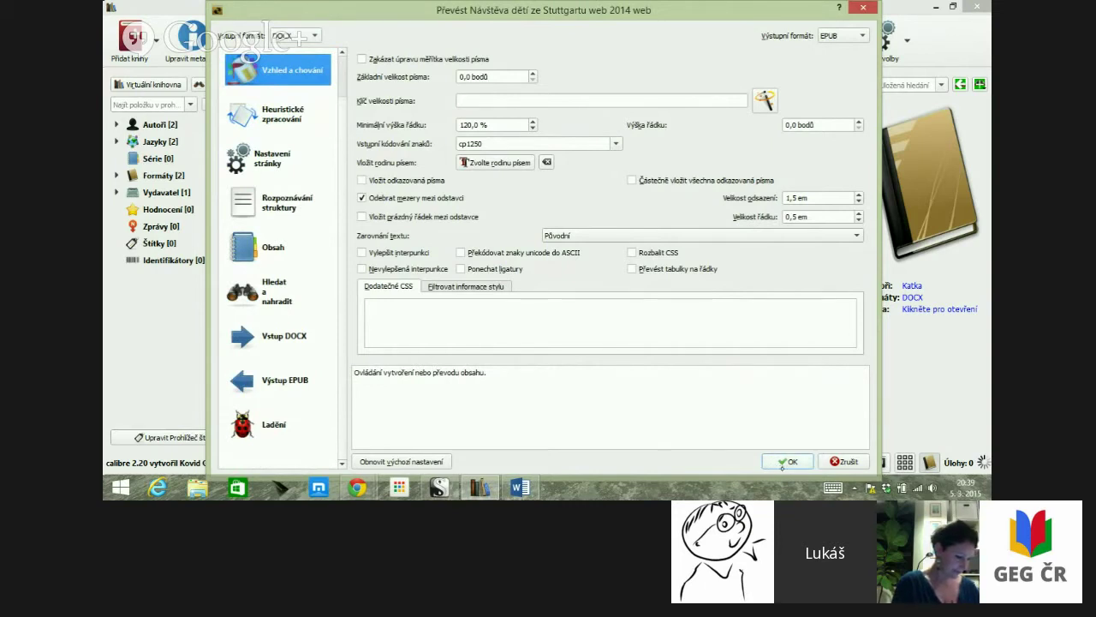
{"action": "left_click", "coordinate": [785, 463]}
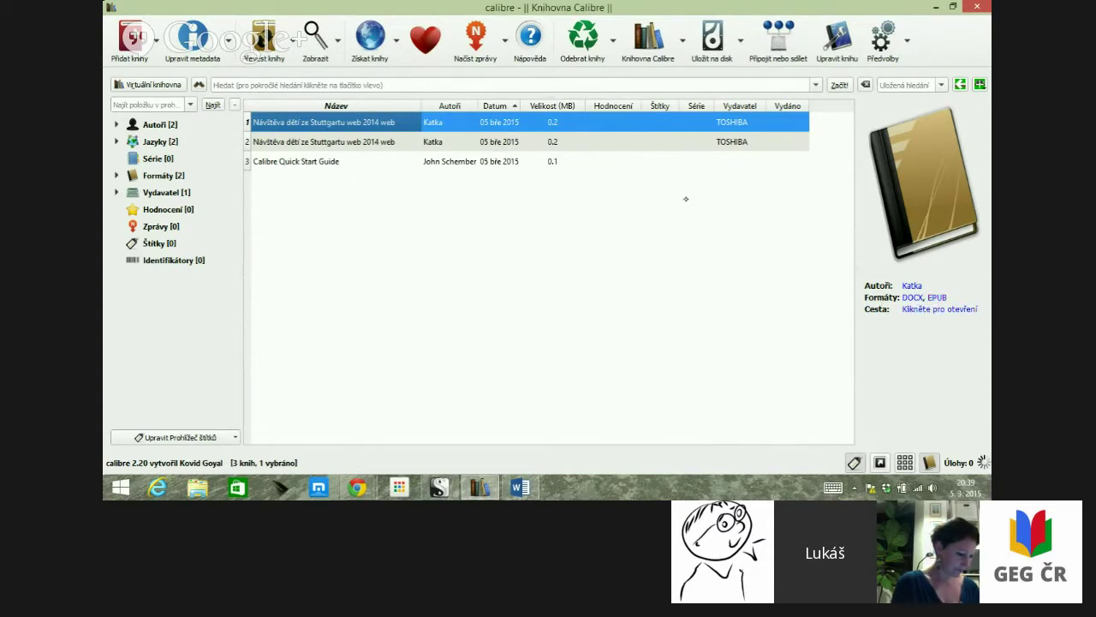
Open the converted EPUB in the e-book viewer and examine its cover, table of contents and first section.
{"action": "left_click", "coordinate": [935, 297]}
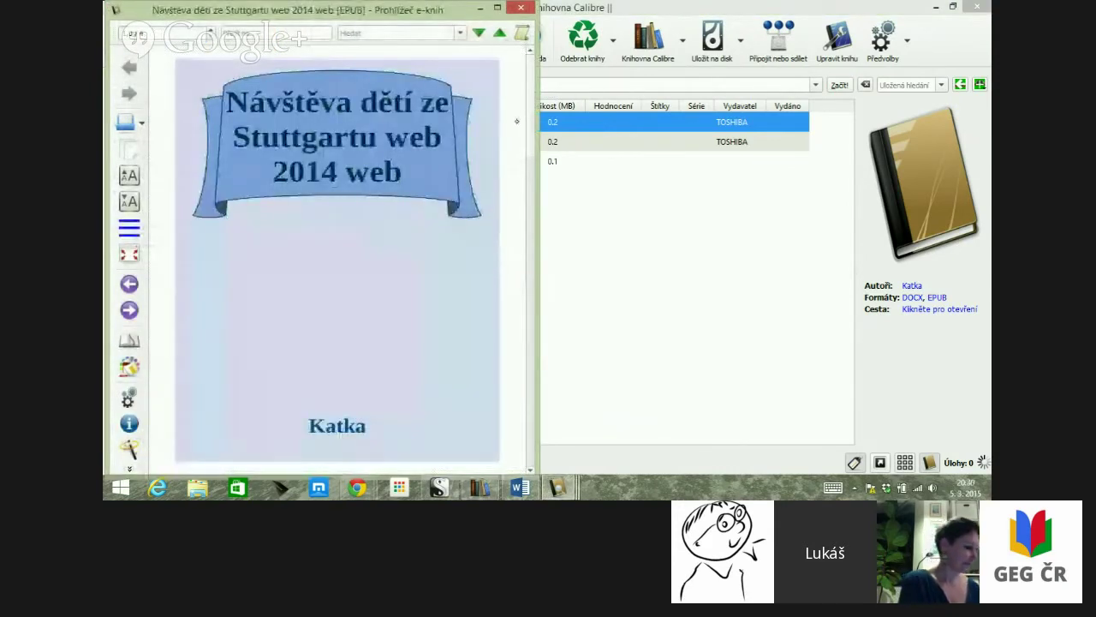
{"action": "left_click", "coordinate": [496, 7]}
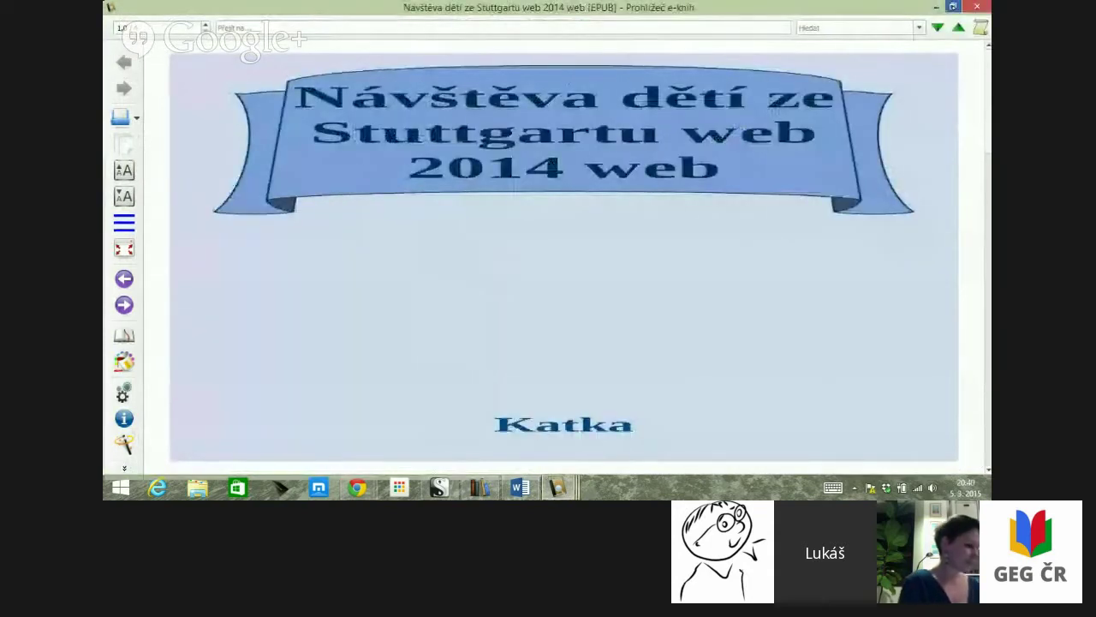
{"action": "left_click", "coordinate": [952, 7]}
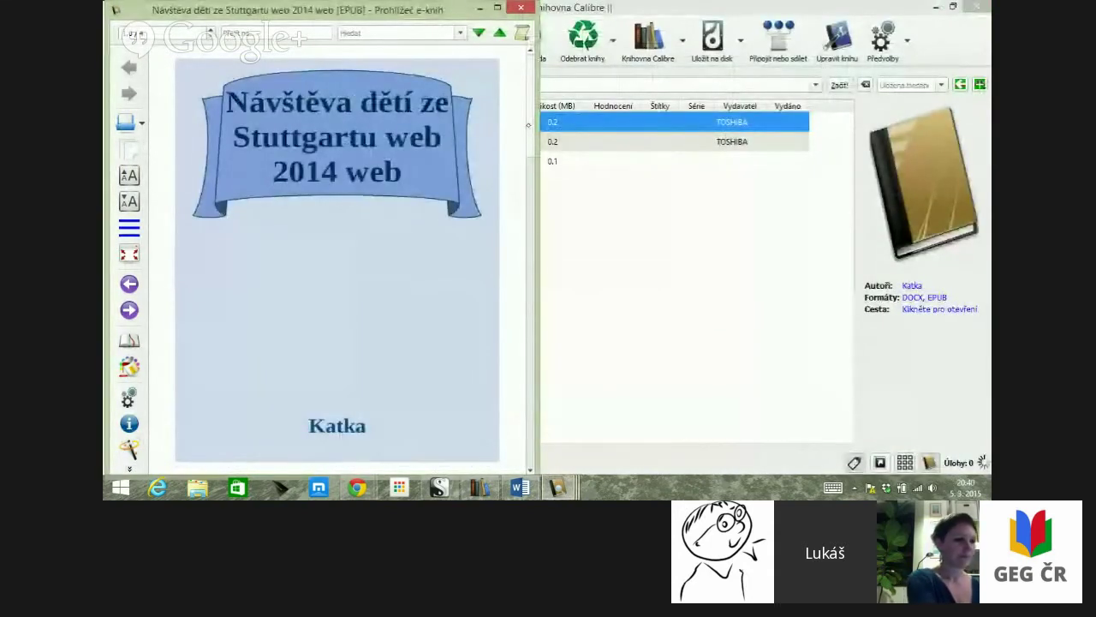
{"action": "scroll", "coordinate": [526, 237], "scroll_direction": "down", "scroll_amount": 2}
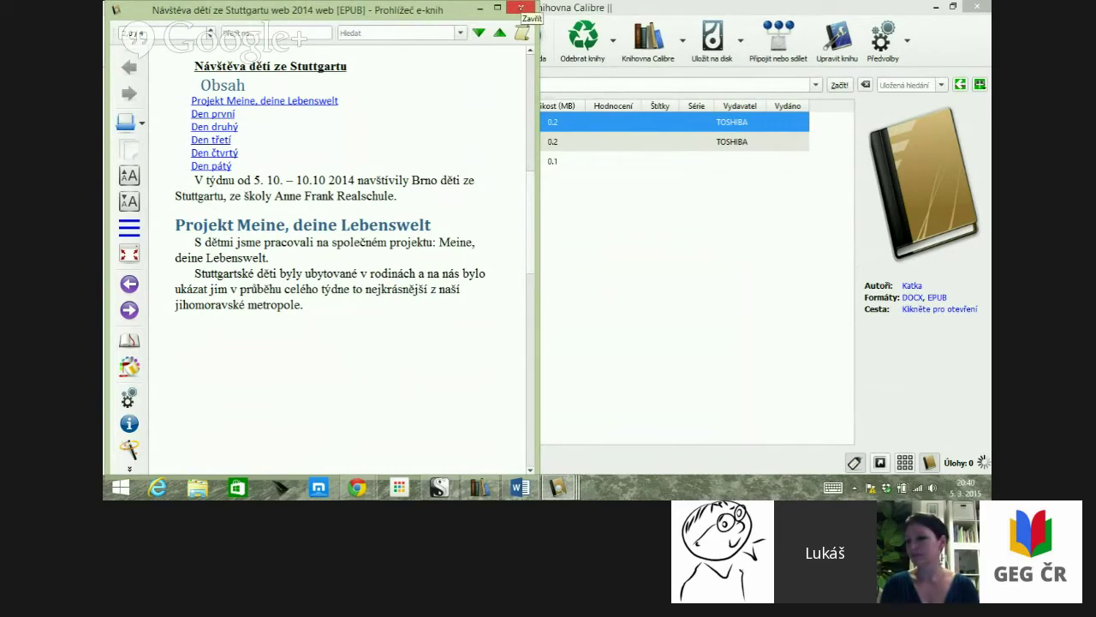
Close the e-book viewer, switch to Word and save the document in the GeG folder as type "Webová stránka – jeden soubor", keeping its file name.
{"action": "left_click", "coordinate": [521, 8]}
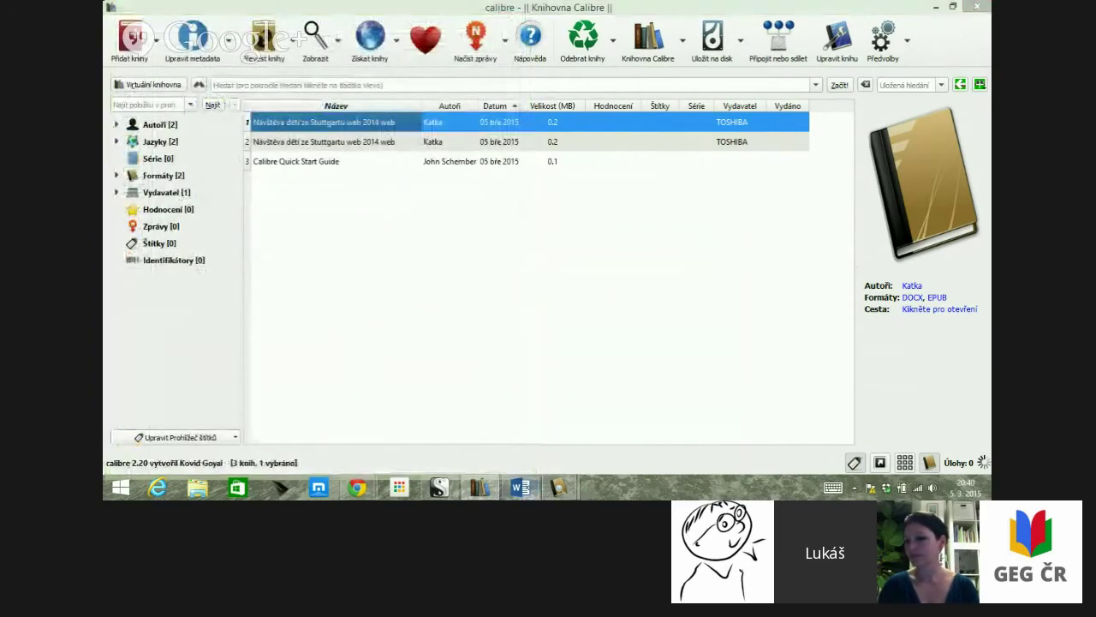
{"action": "key", "text": "alt+Tab"}
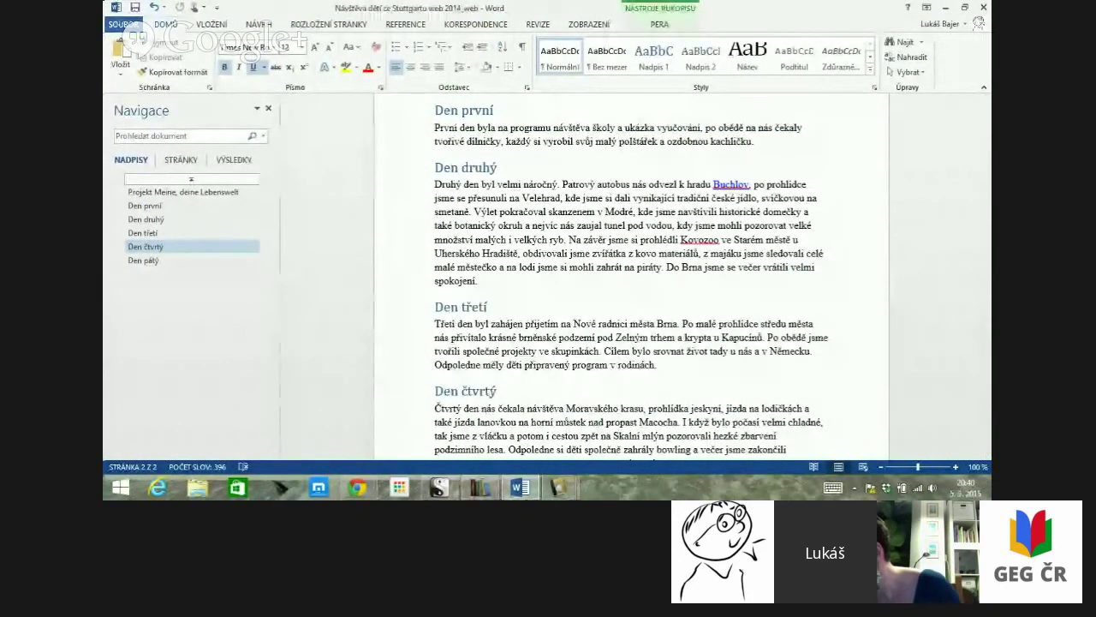
{"action": "left_click", "coordinate": [123, 24]}
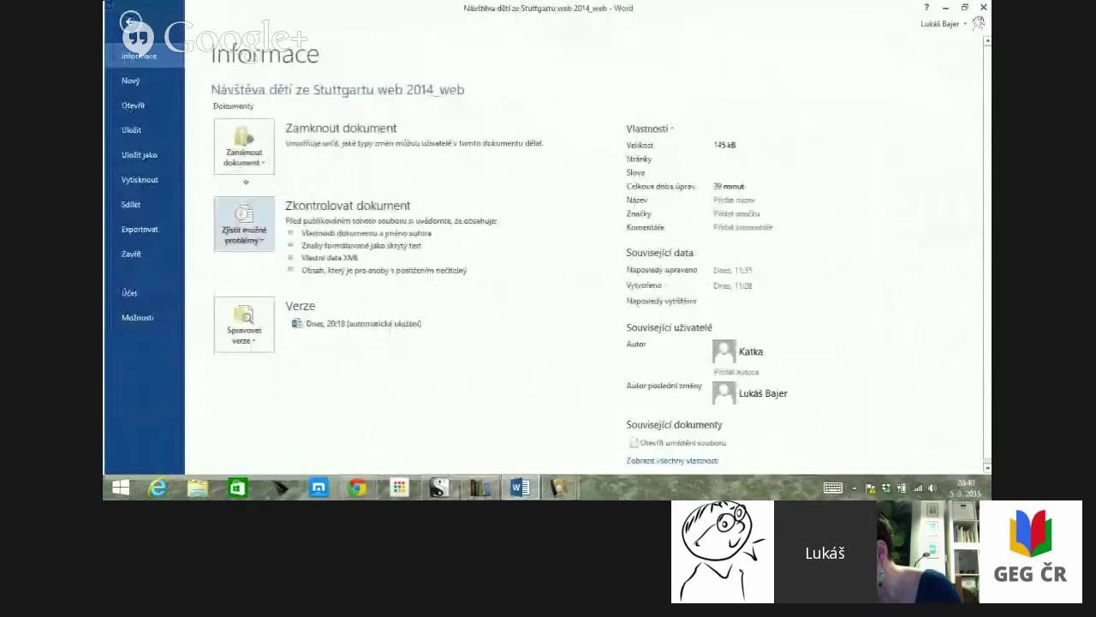
{"action": "left_click", "coordinate": [174, 155]}
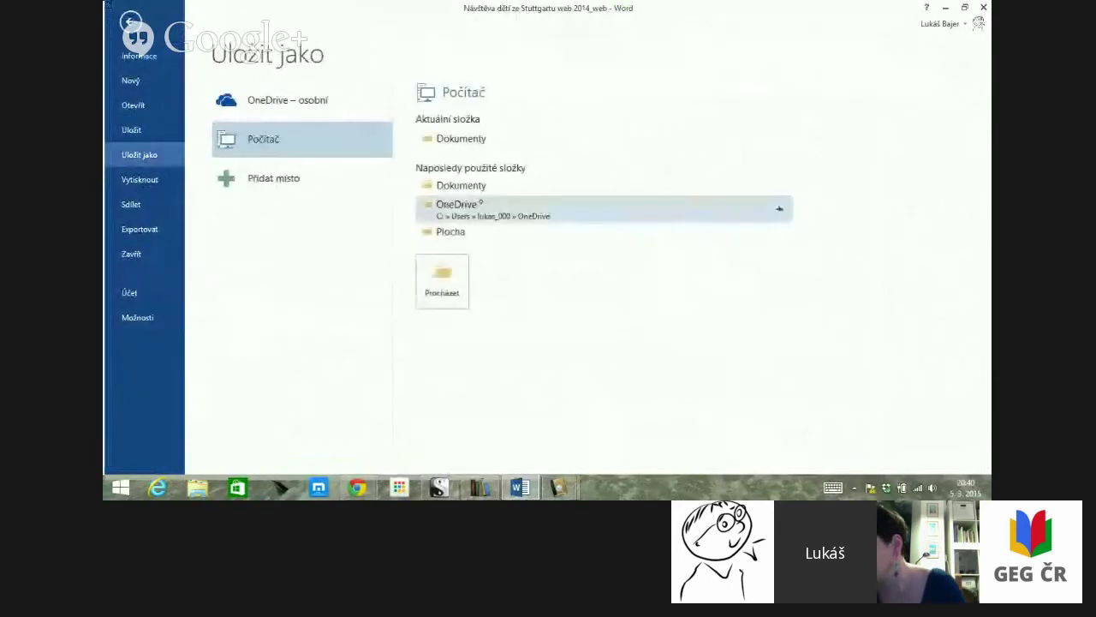
{"action": "left_click", "coordinate": [463, 140]}
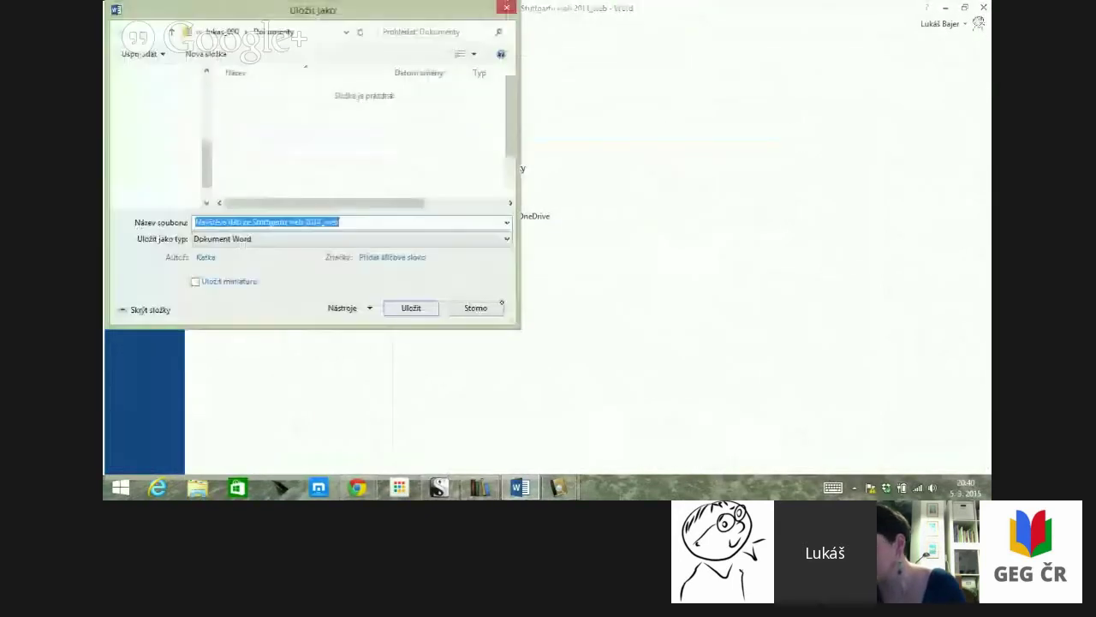
{"action": "left_click", "coordinate": [366, 239]}
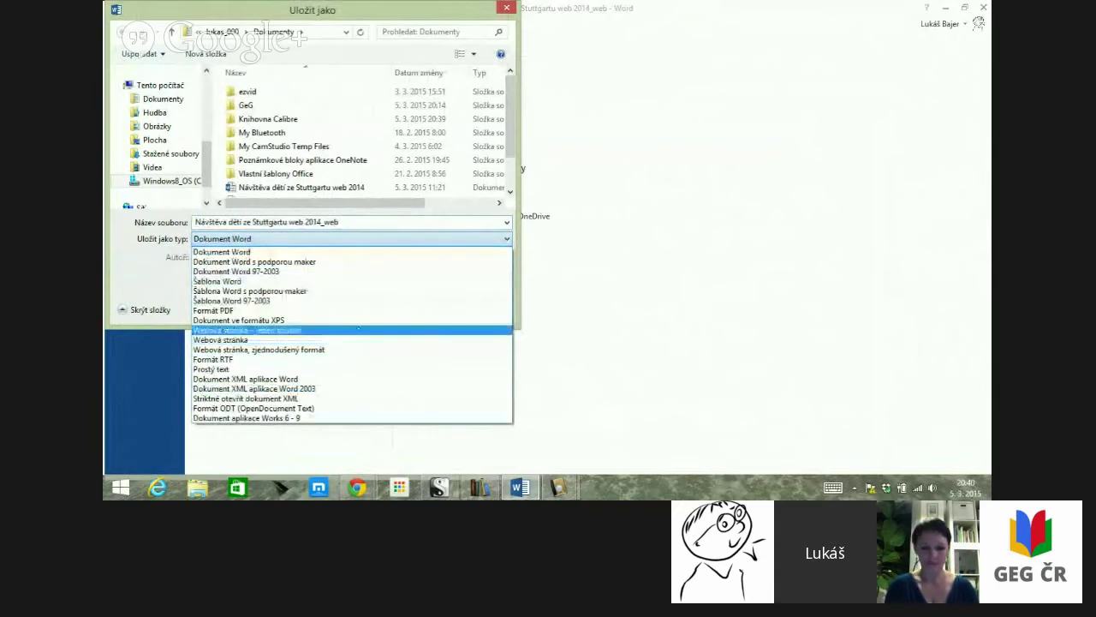
{"action": "left_click", "coordinate": [352, 329]}
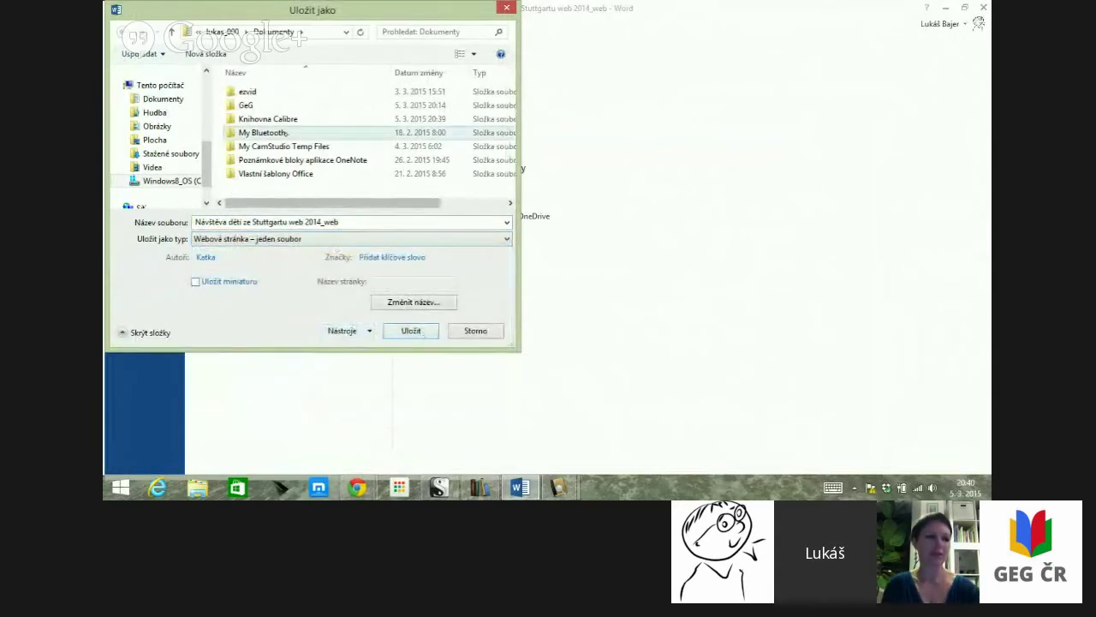
{"action": "left_click", "coordinate": [260, 105]}
{"action": "double_click", "coordinate": [259, 106]}
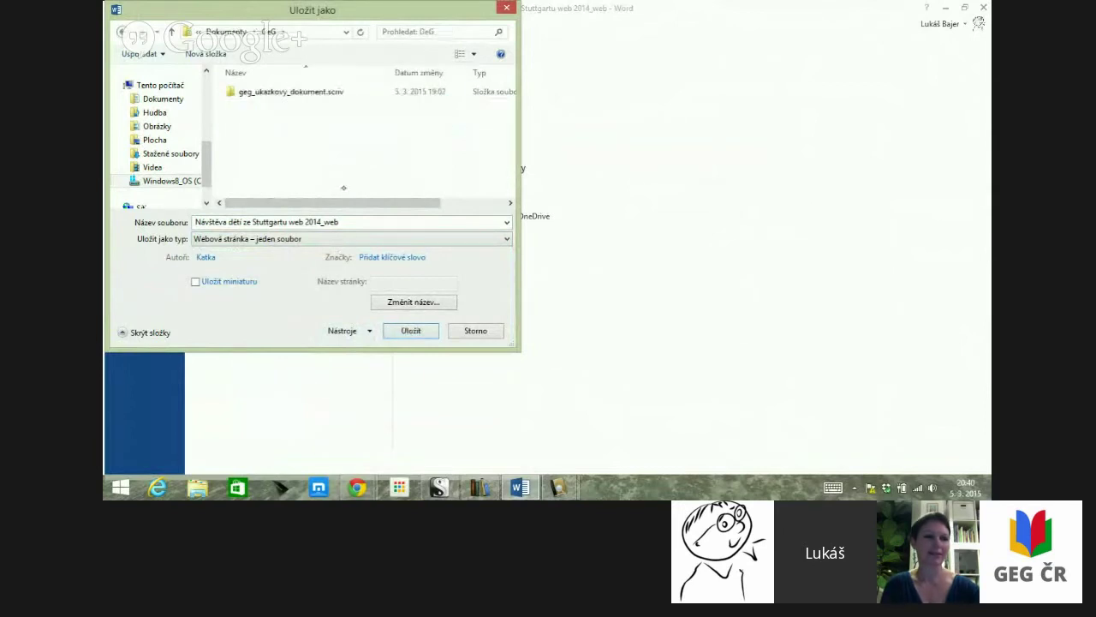
{"action": "left_click", "coordinate": [368, 224]}
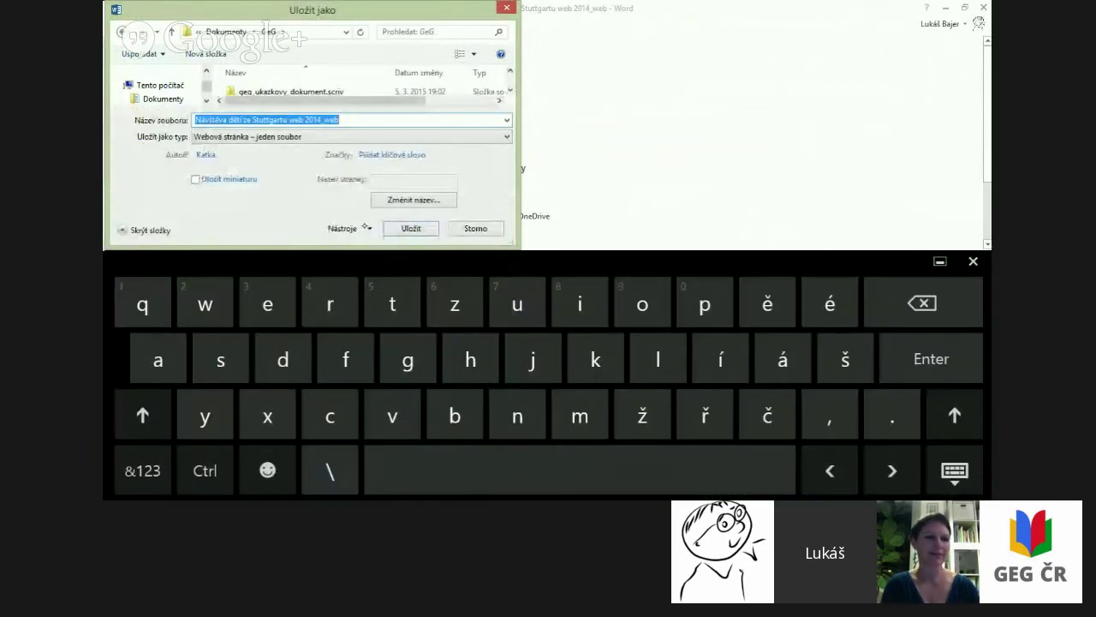
{"action": "left_click", "coordinate": [345, 119]}
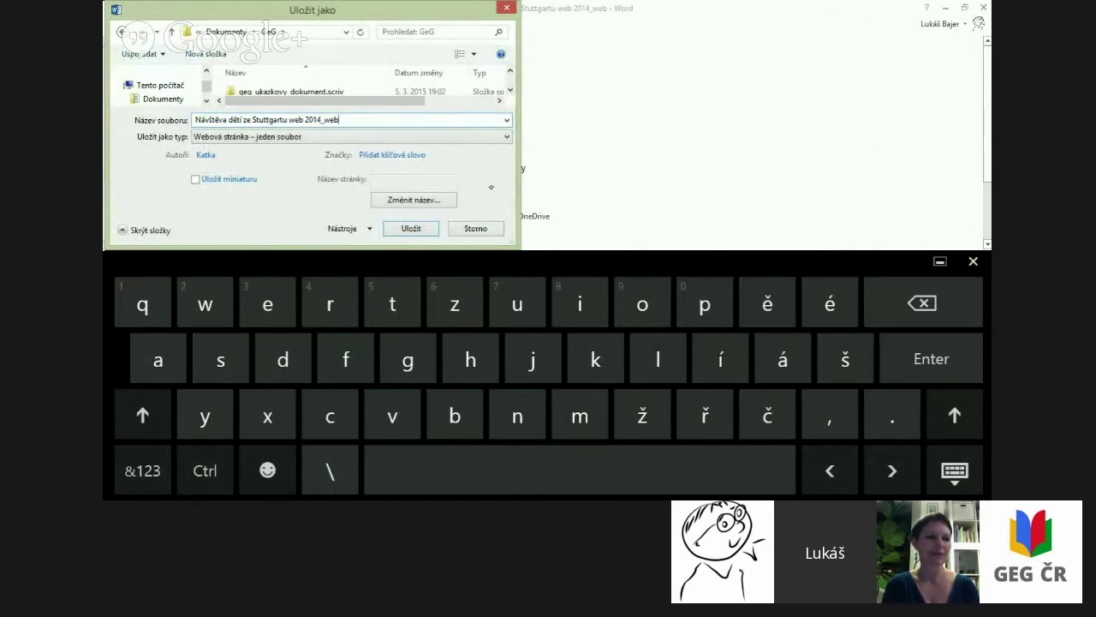
{"action": "key", "text": "Return"}
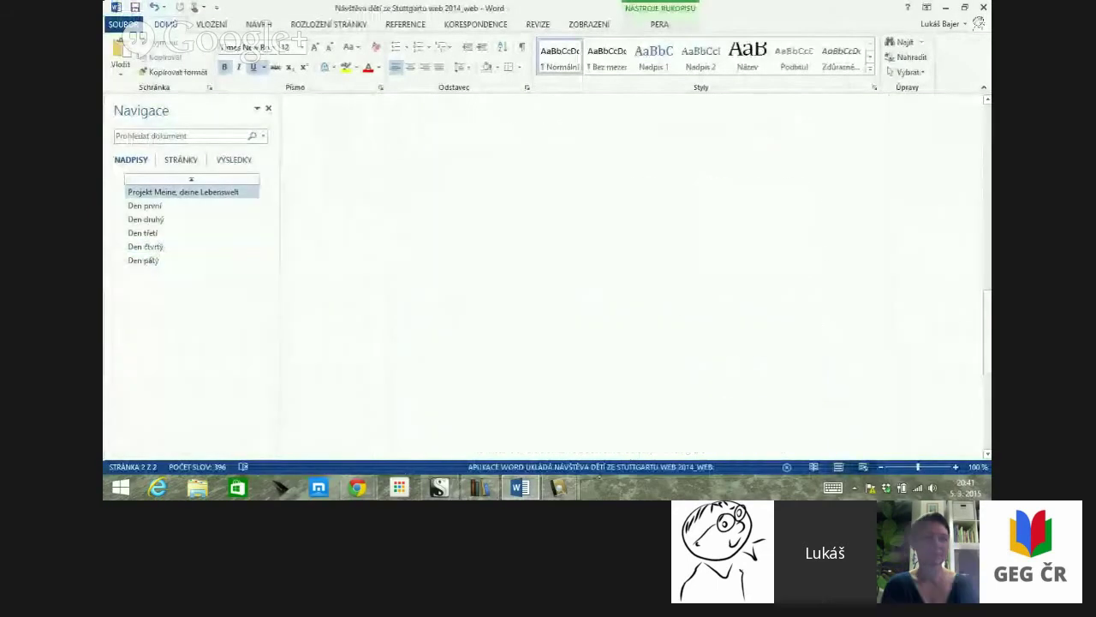
Close both remaining e-book viewer windows showing the previously converted EPUB files.
{"action": "mouse_move", "coordinate": [559, 488]}
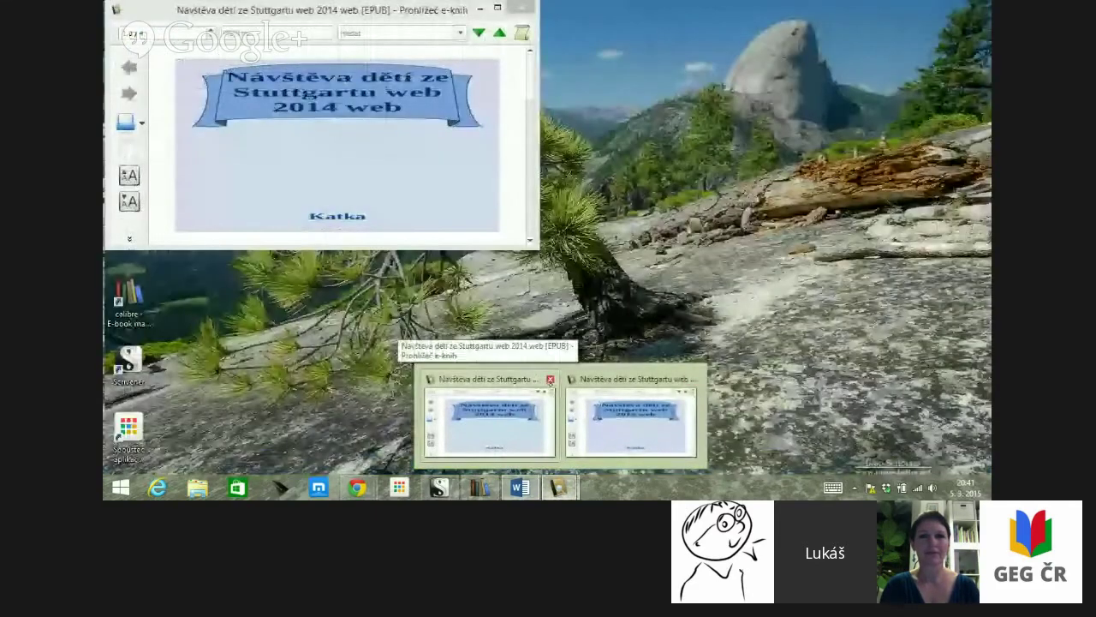
{"action": "left_click", "coordinate": [550, 378]}
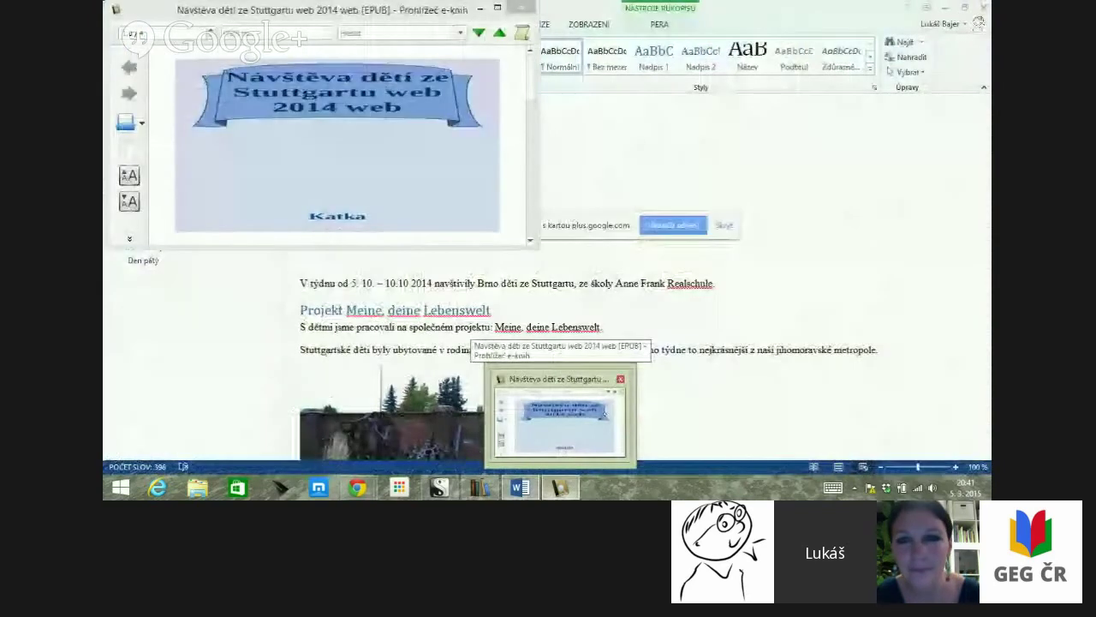
{"action": "left_click", "coordinate": [619, 379]}
Switch to calibre and add the Word file "Návštěva dětí ze Stuttgartu web 2014_web" from the GeG folder, accepting the duplicate entry.
{"action": "mouse_move", "coordinate": [522, 486]}
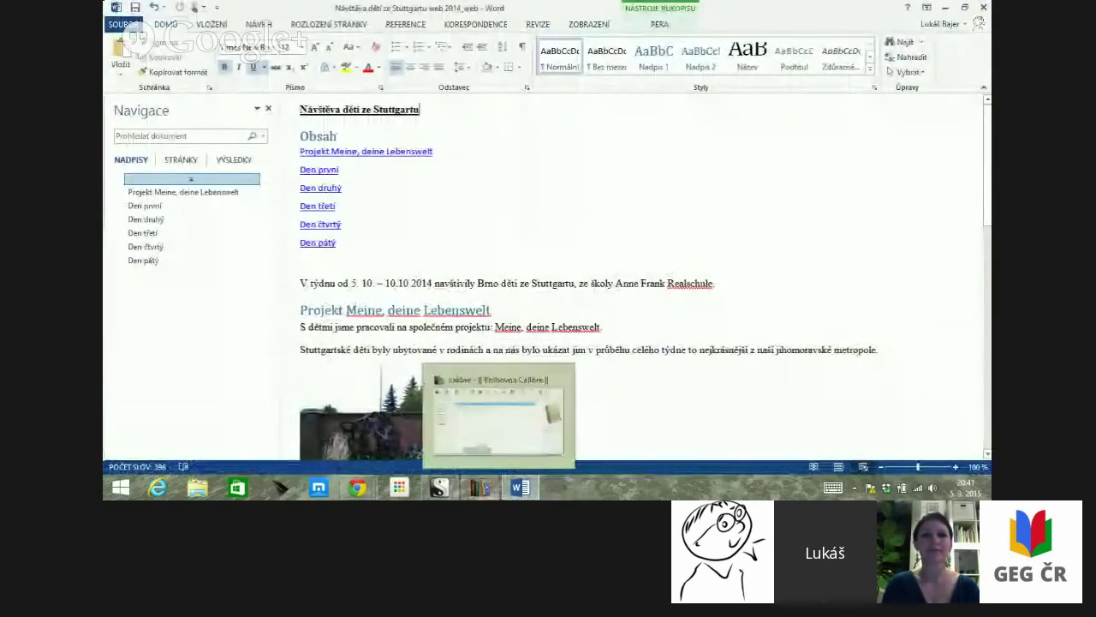
{"action": "left_click", "coordinate": [480, 487]}
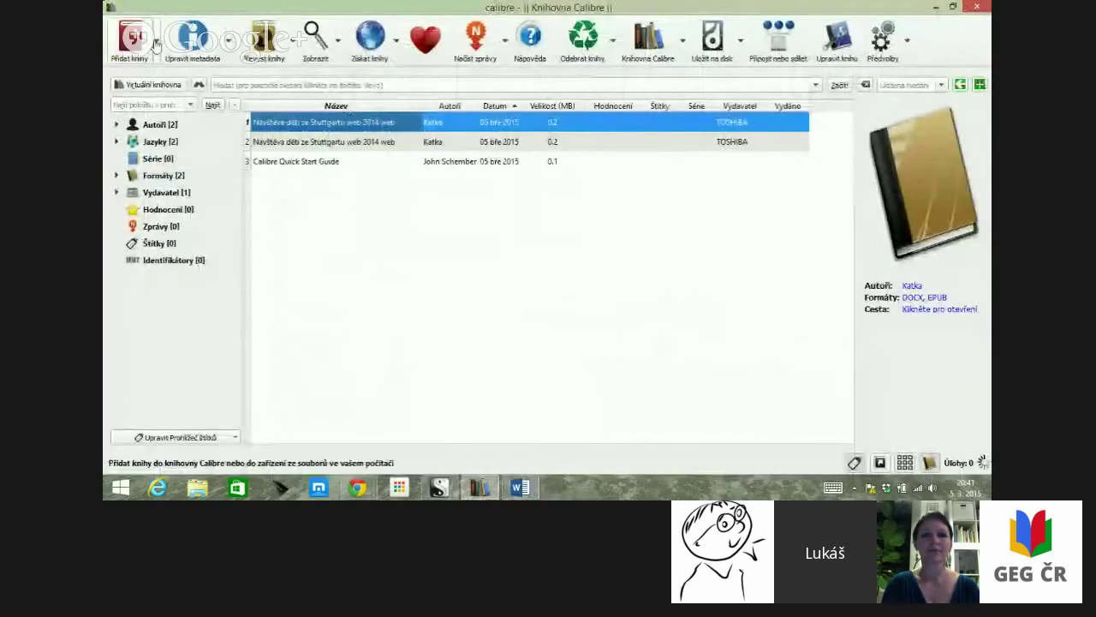
{"action": "left_click", "coordinate": [155, 43]}
{"action": "left_click", "coordinate": [182, 74]}
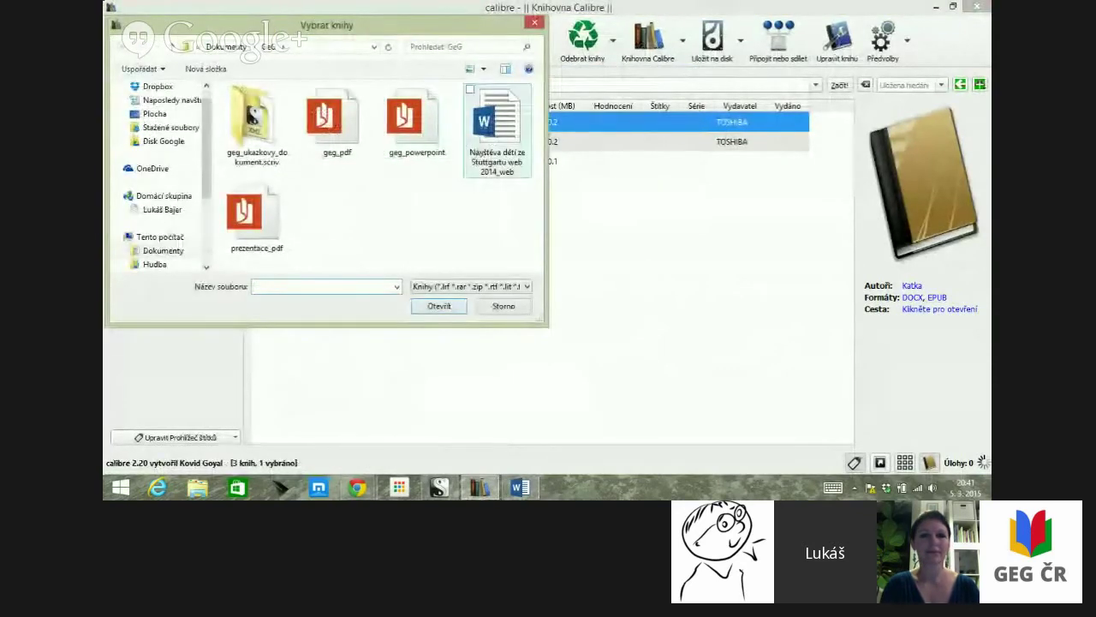
{"action": "left_click", "coordinate": [478, 133]}
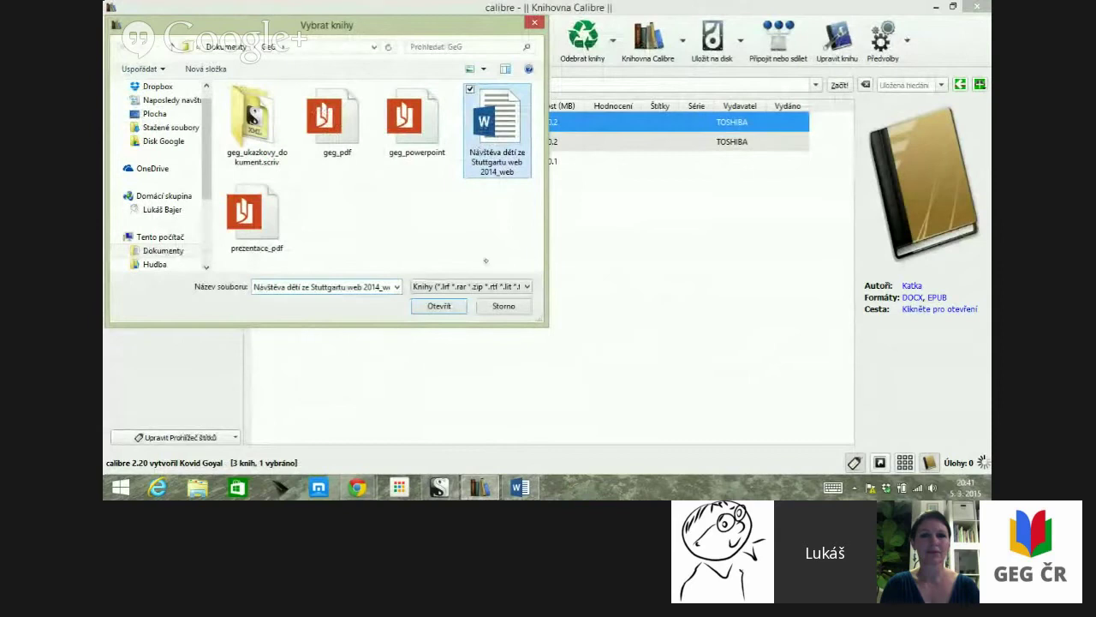
{"action": "left_click", "coordinate": [438, 306]}
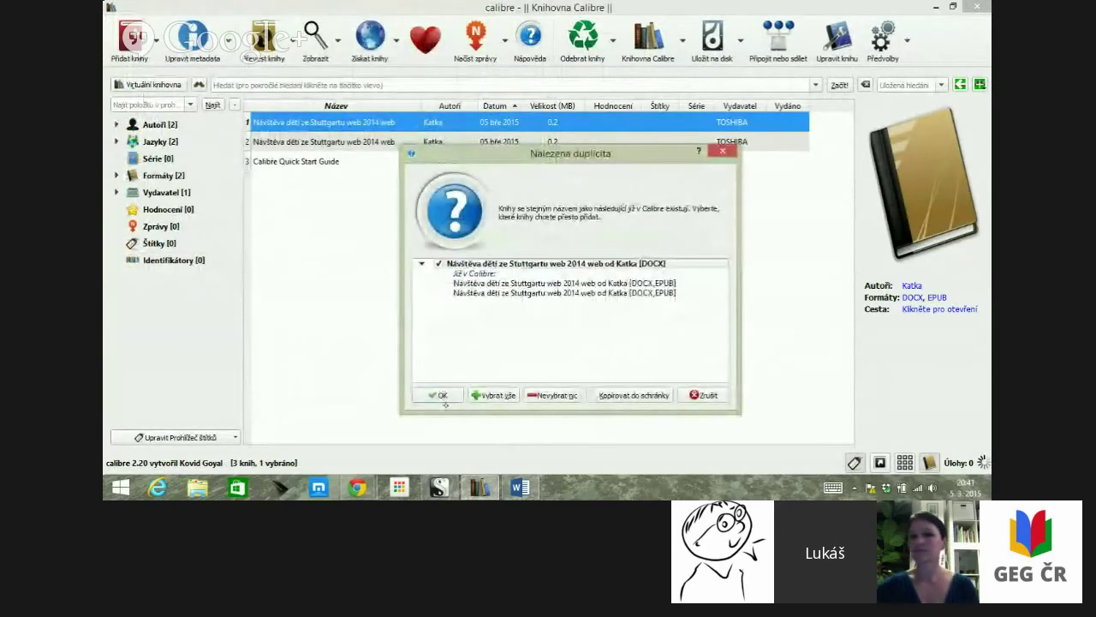
{"action": "left_click", "coordinate": [439, 395]}
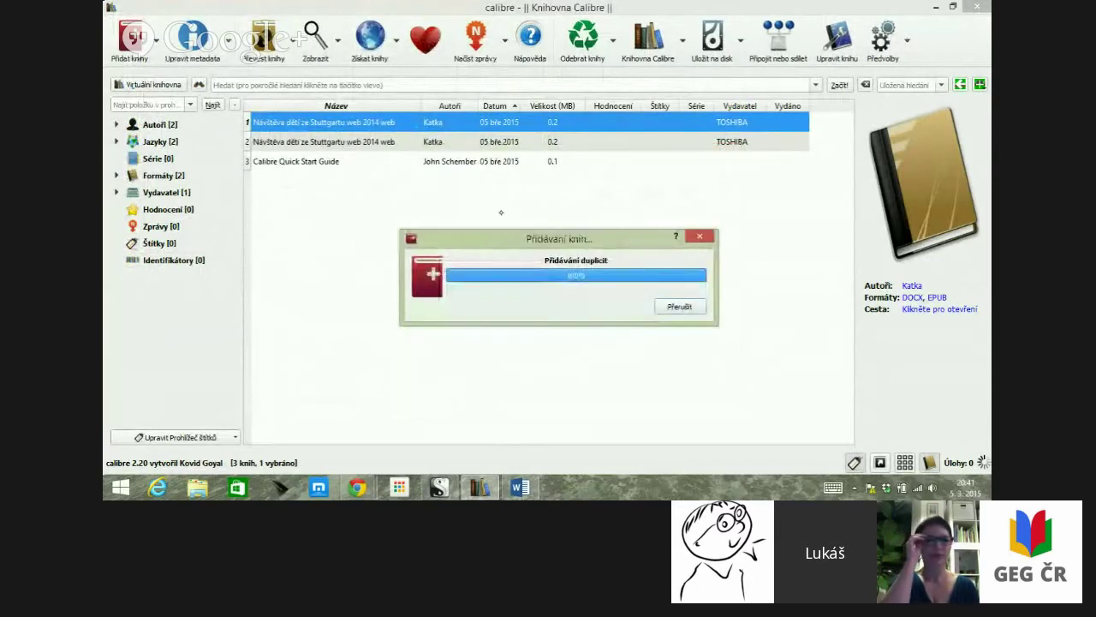
Select the newly added DOCX book in the first row of the library and open its individual conversion settings.
{"action": "left_click", "coordinate": [418, 125]}
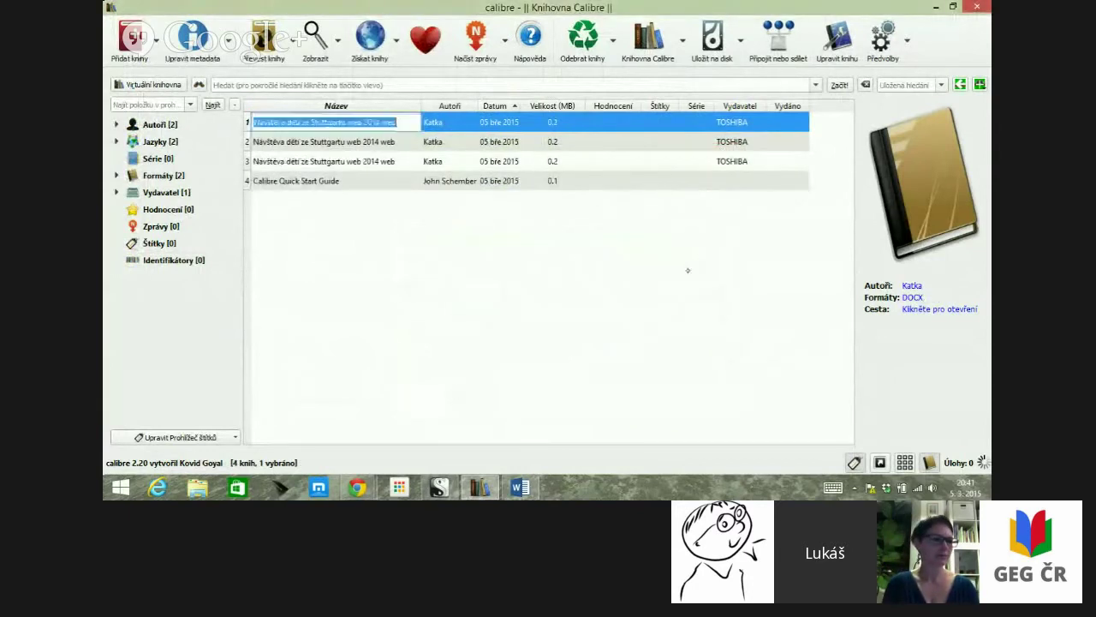
{"action": "left_click", "coordinate": [390, 214]}
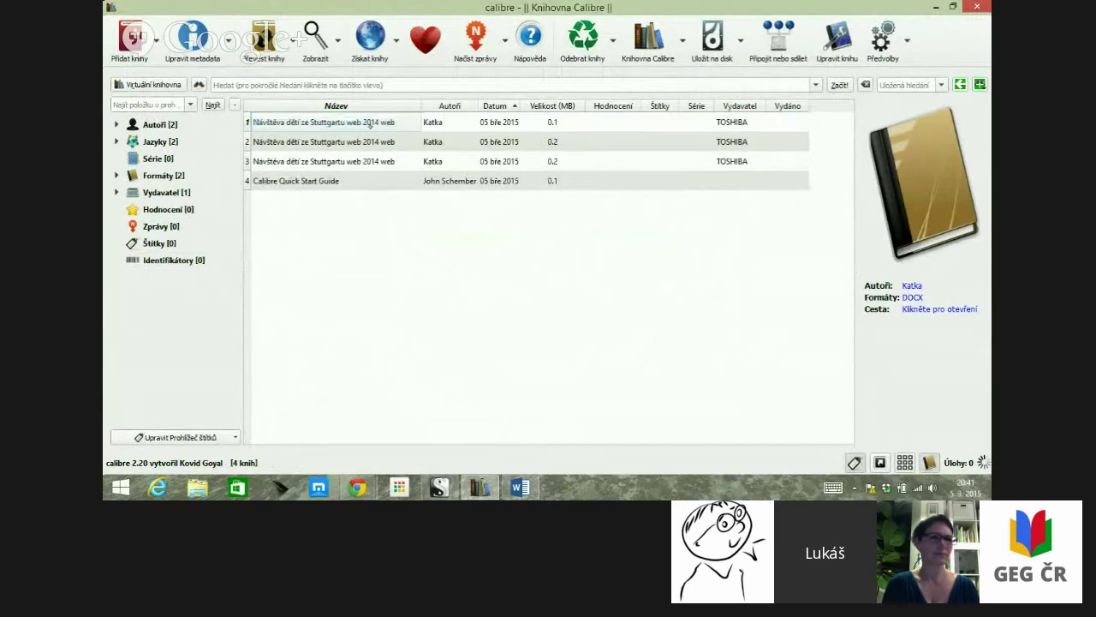
{"action": "left_click", "coordinate": [368, 121]}
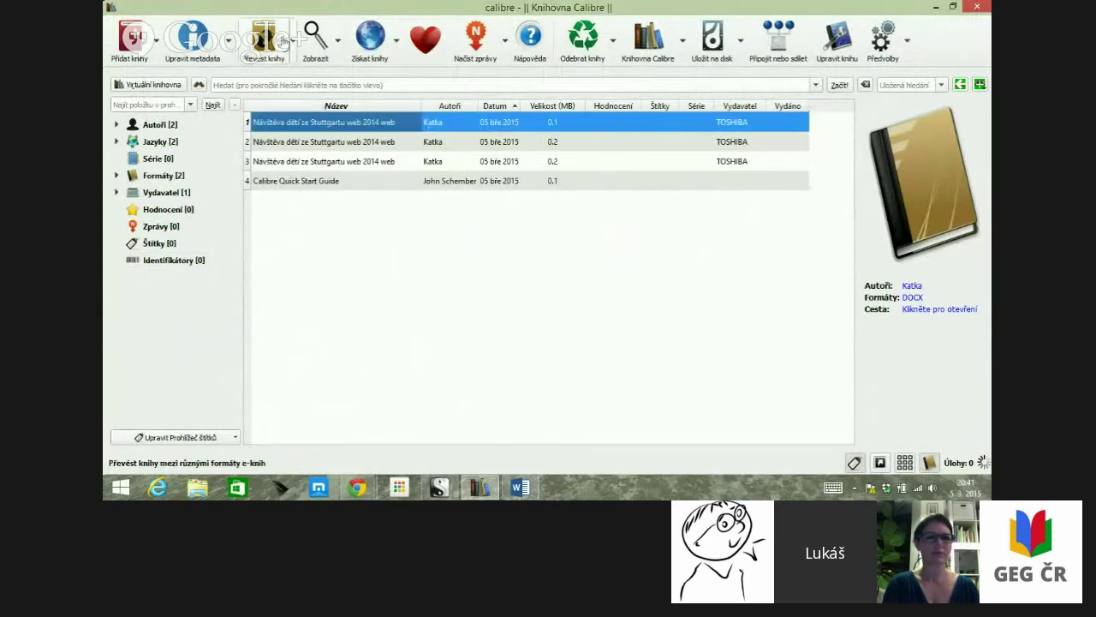
{"action": "left_click", "coordinate": [292, 49]}
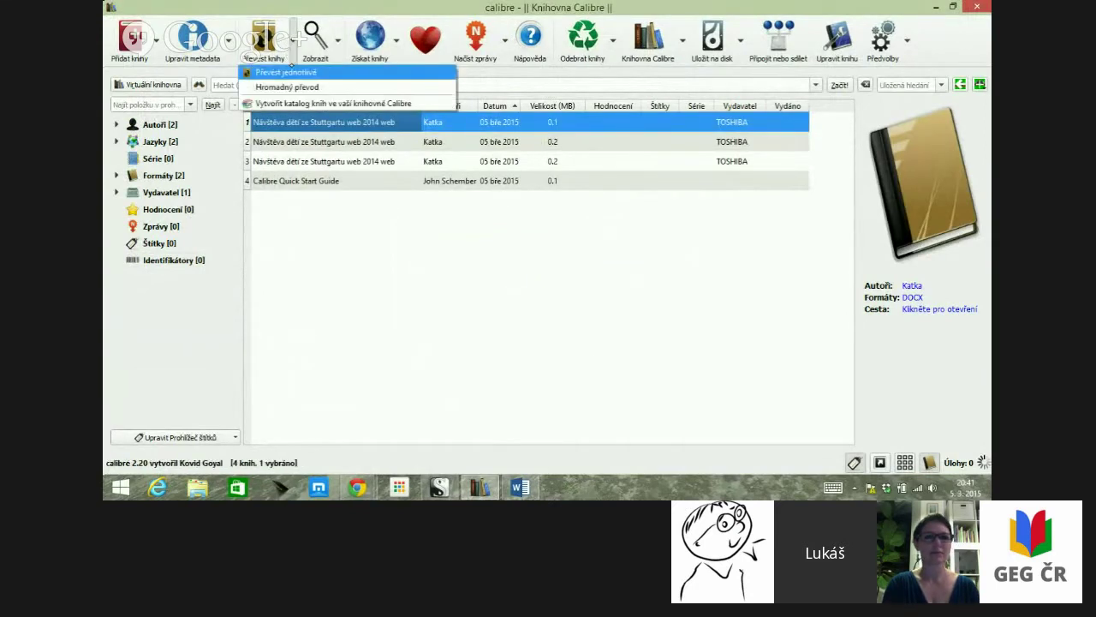
{"action": "left_click", "coordinate": [333, 74]}
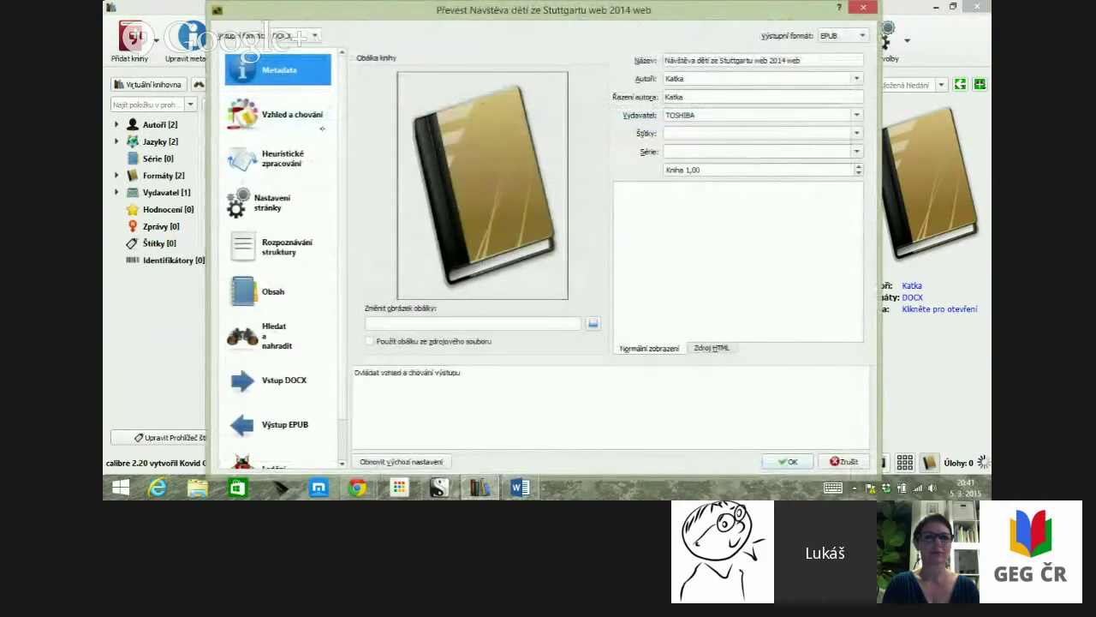
Set the input character encoding to cp1250 and enable only the removal of spacing between paragraphs in the look and feel settings.
{"action": "left_click", "coordinate": [283, 114]}
{"action": "left_click", "coordinate": [616, 145]}
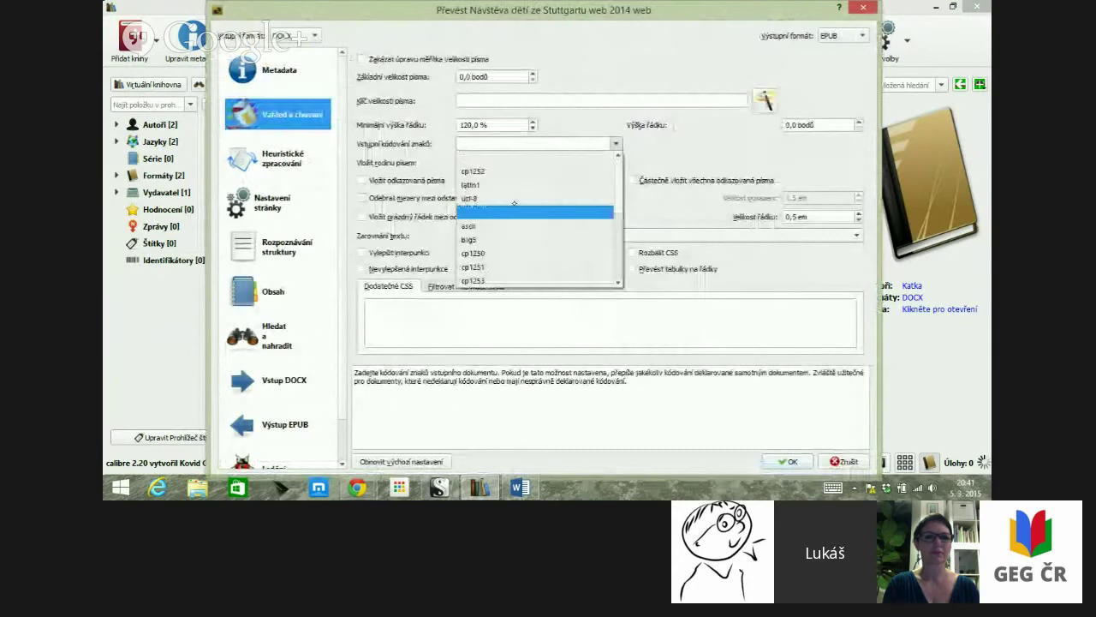
{"action": "left_click", "coordinate": [600, 249]}
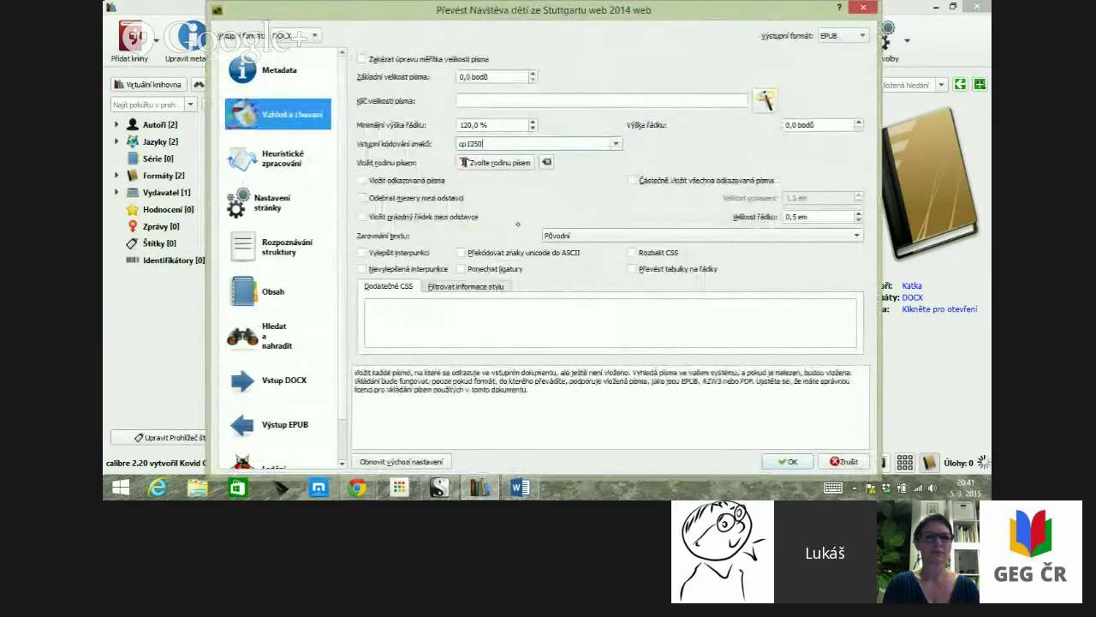
{"action": "left_click", "coordinate": [408, 179]}
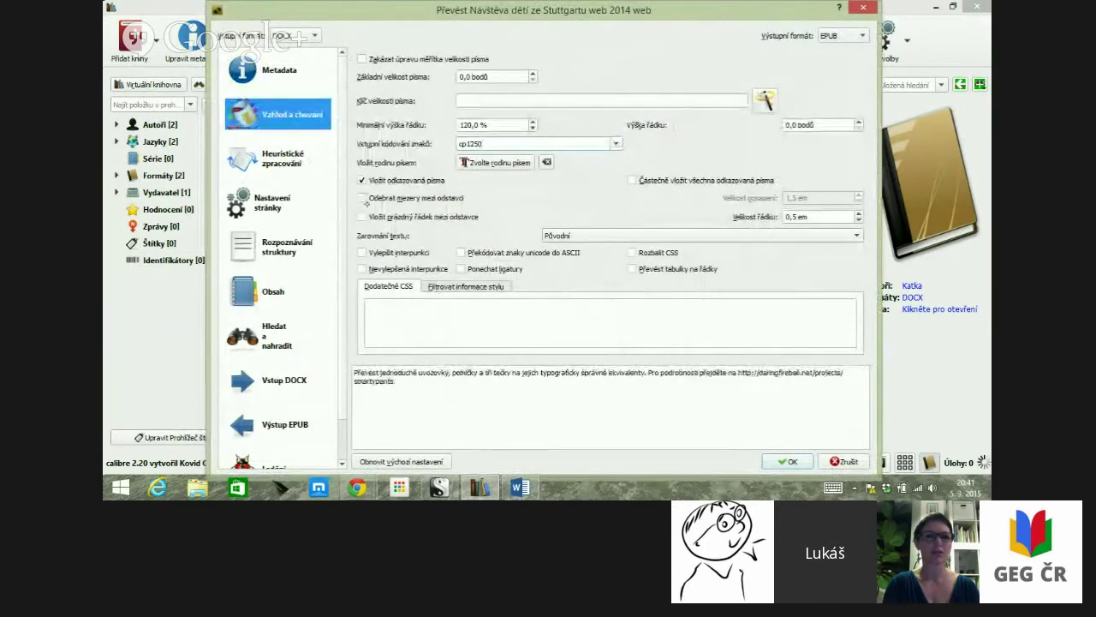
{"action": "left_click", "coordinate": [362, 180]}
{"action": "left_click", "coordinate": [362, 198]}
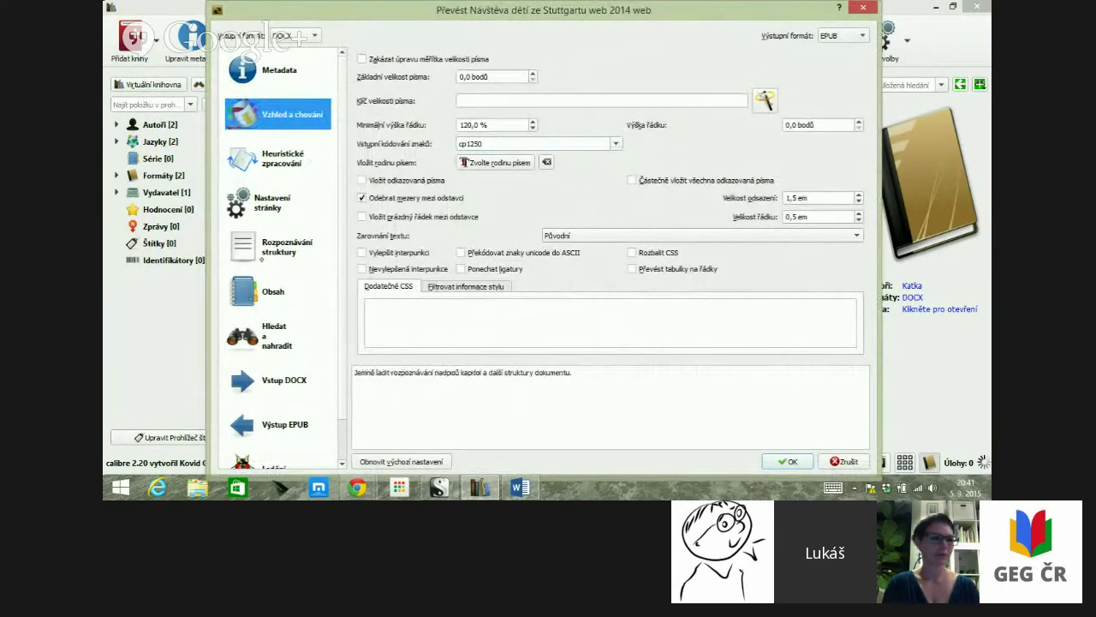
Set the level 1 table of contents XPath expression to //h:h1 and convert the book to EPUB.
{"action": "left_click", "coordinate": [280, 300]}
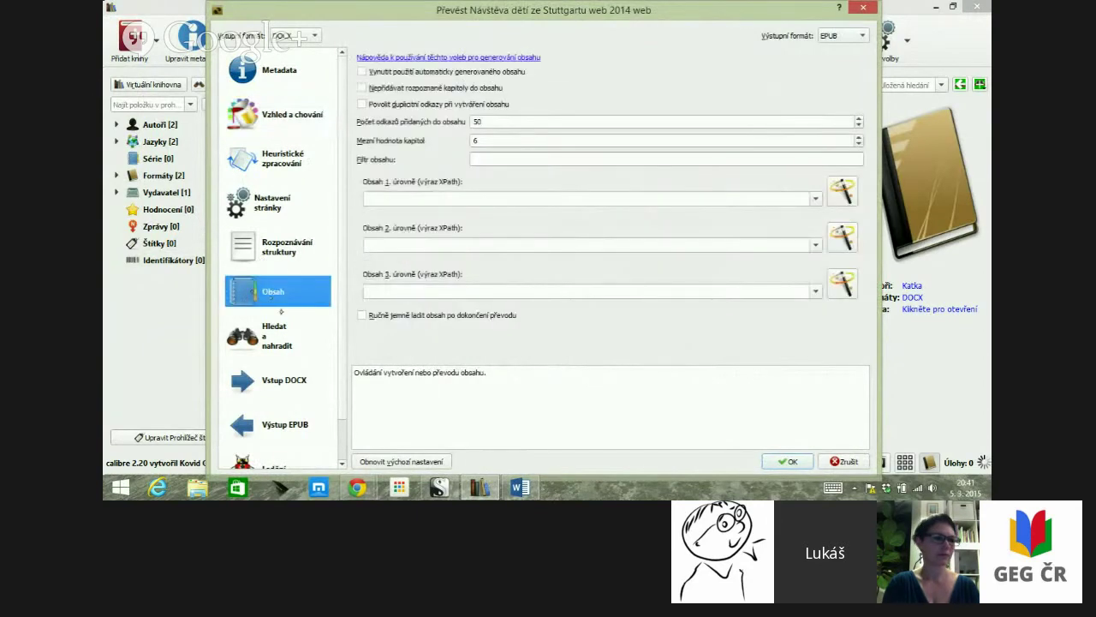
{"action": "left_click", "coordinate": [392, 200]}
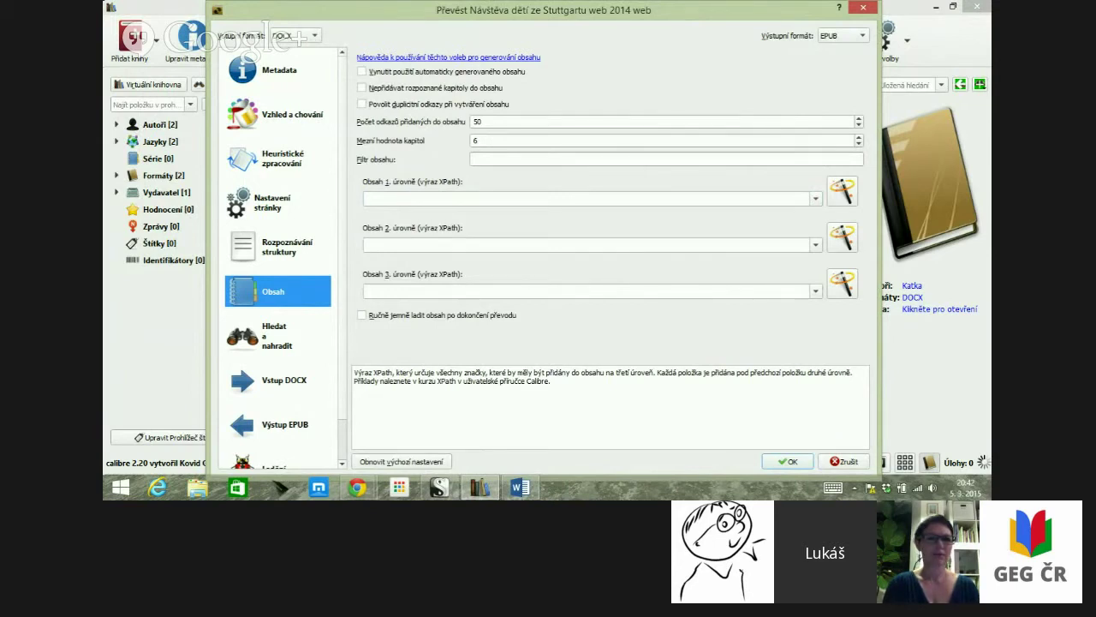
{"action": "left_click", "coordinate": [366, 198]}
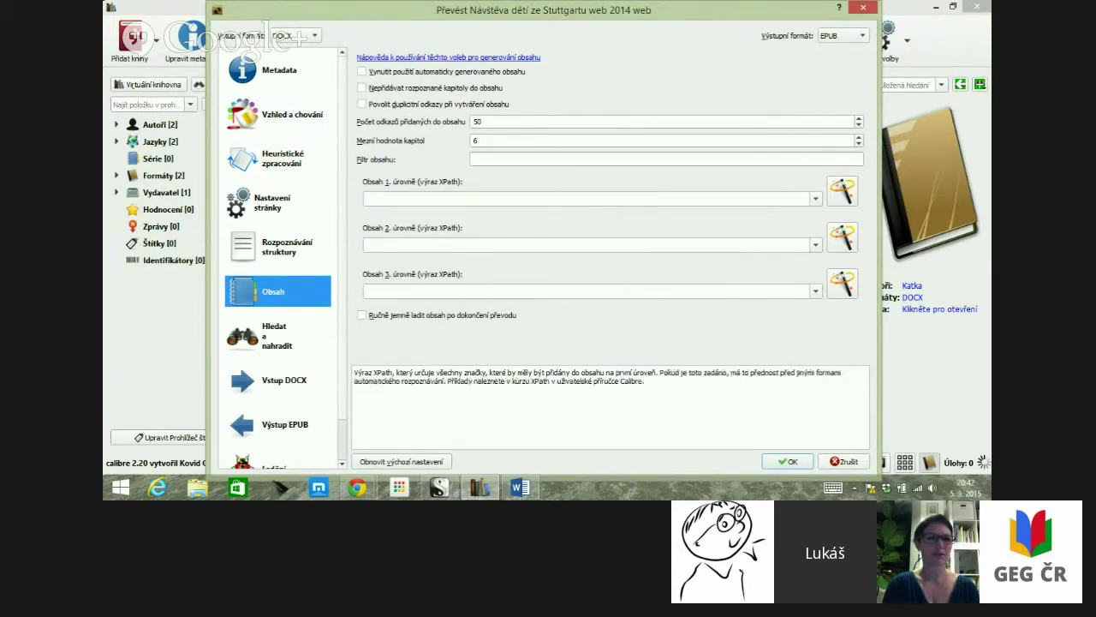
{"action": "type", "text": "//"}
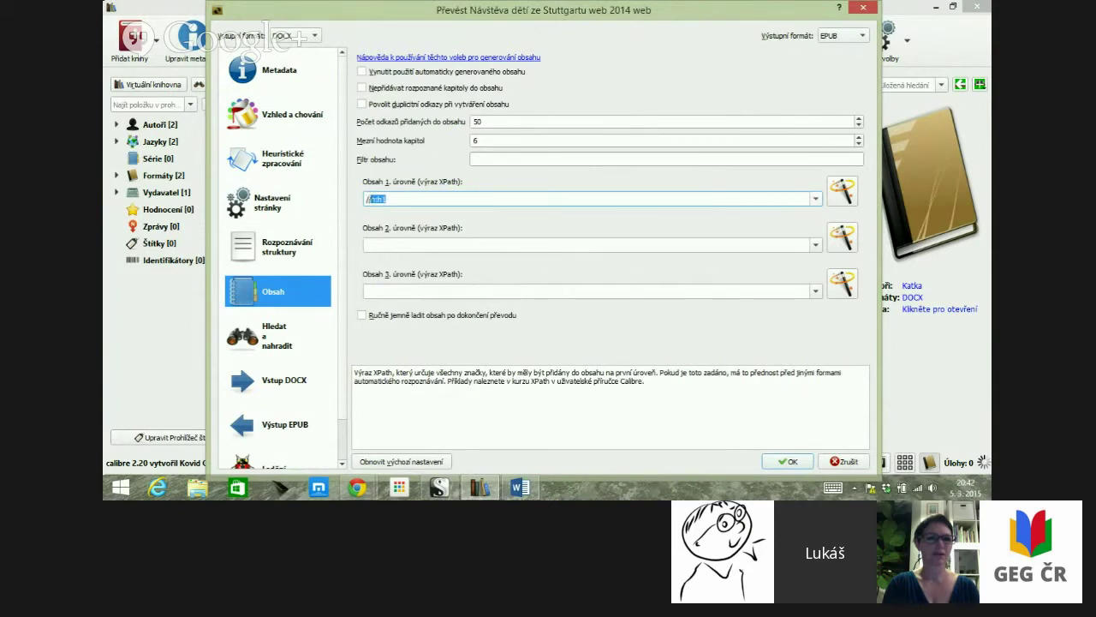
{"action": "type", "text": "h:h1"}
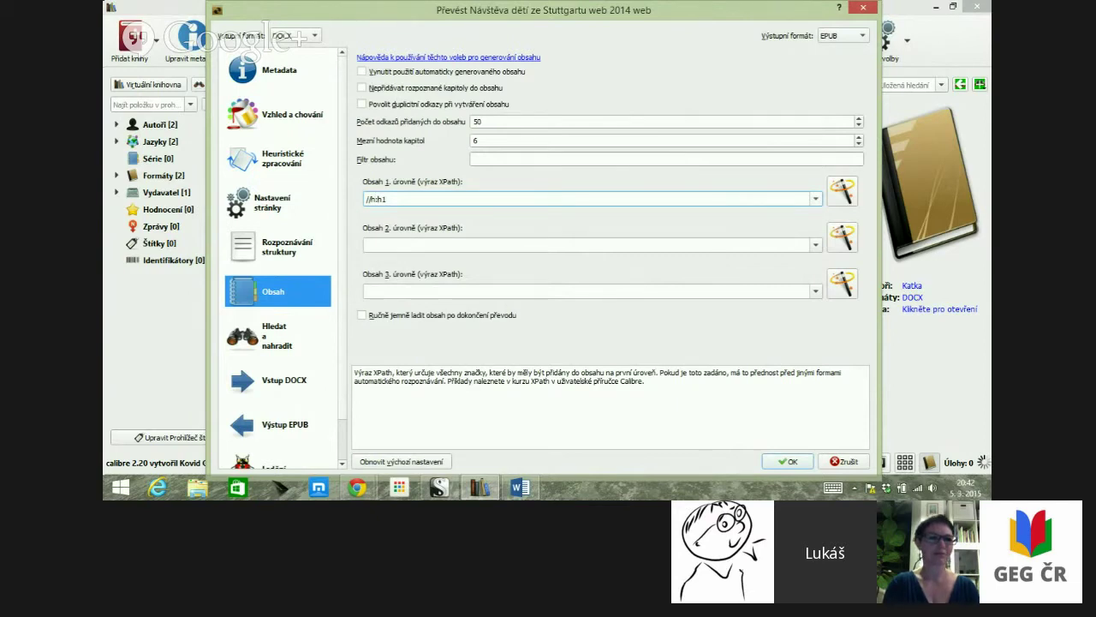
{"action": "key", "text": "End"}
{"action": "key", "text": "Tab"}
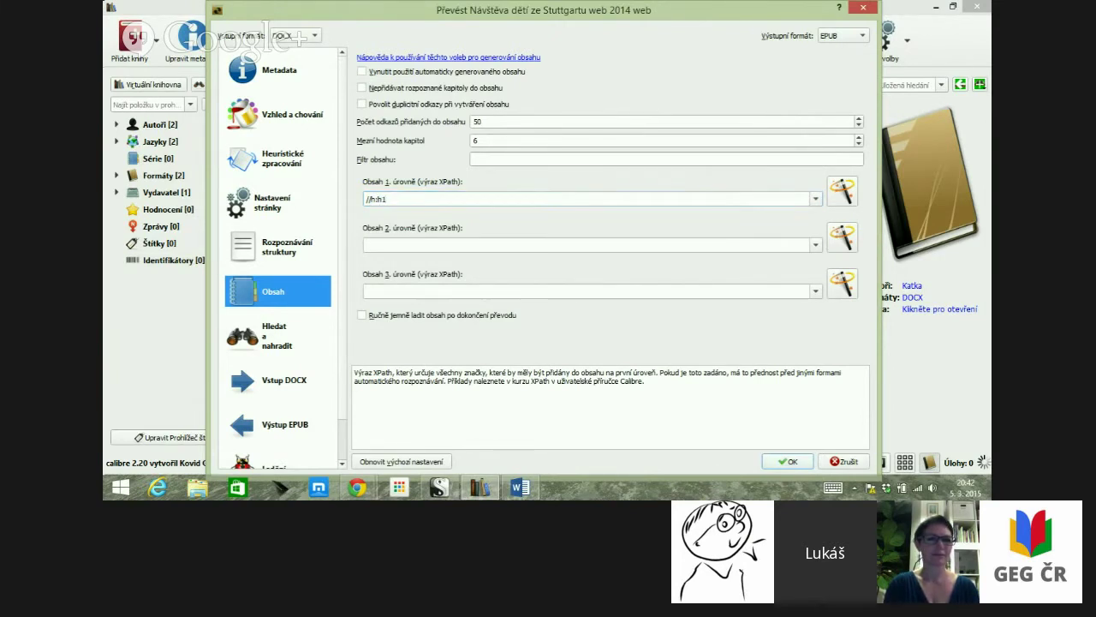
{"action": "key", "text": "Return"}
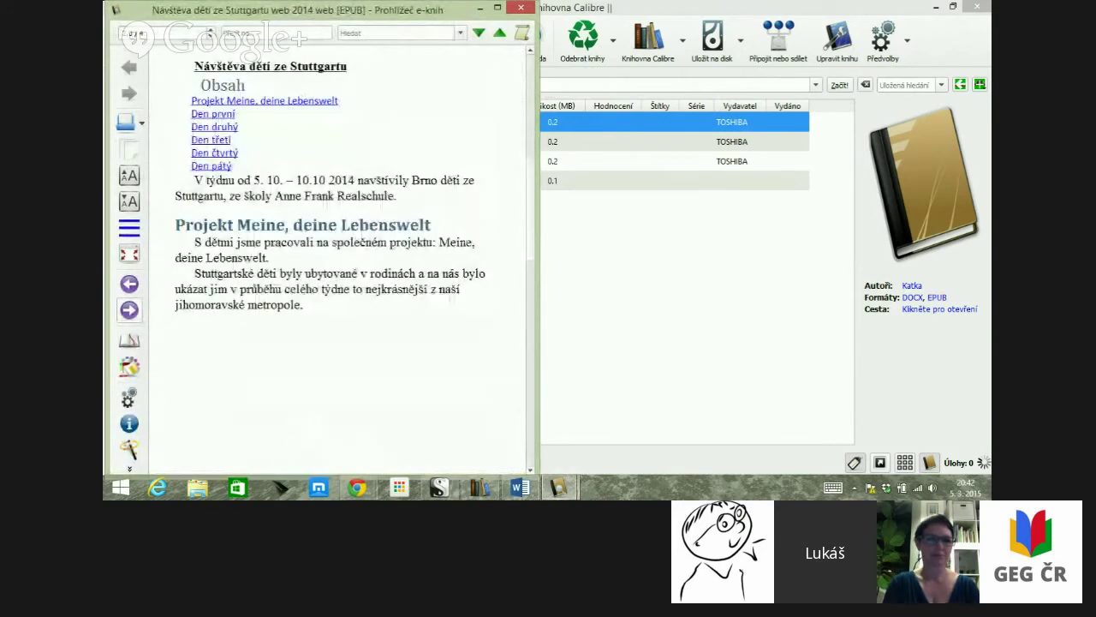
Page through the converted EPUB in the viewer, checking the linked contents list, the image and the chapters from Den první to Den čtvrtý.
{"action": "key", "text": "Page_Down"}
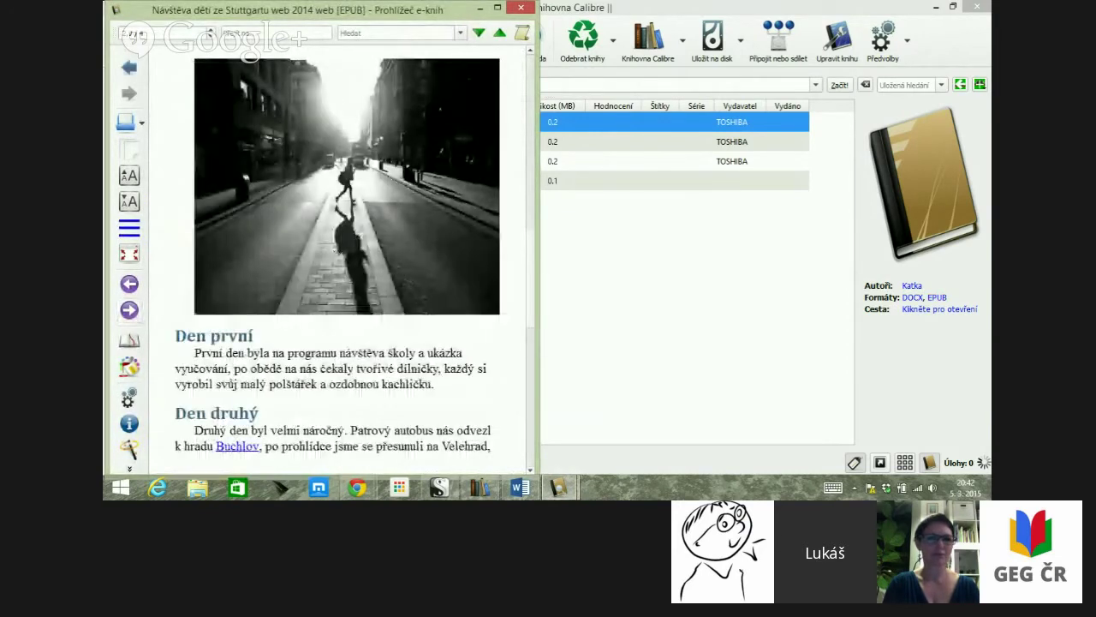
{"action": "key", "text": "Page_Down"}
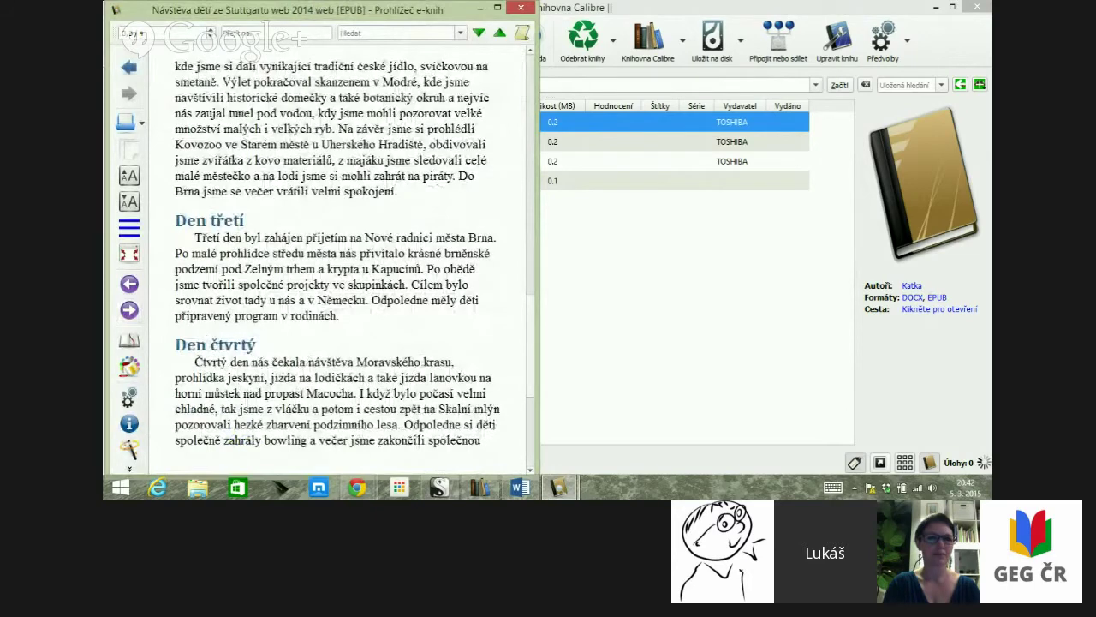
{"action": "key", "text": "Page_Up"}
{"action": "key", "text": "Page_Up"}
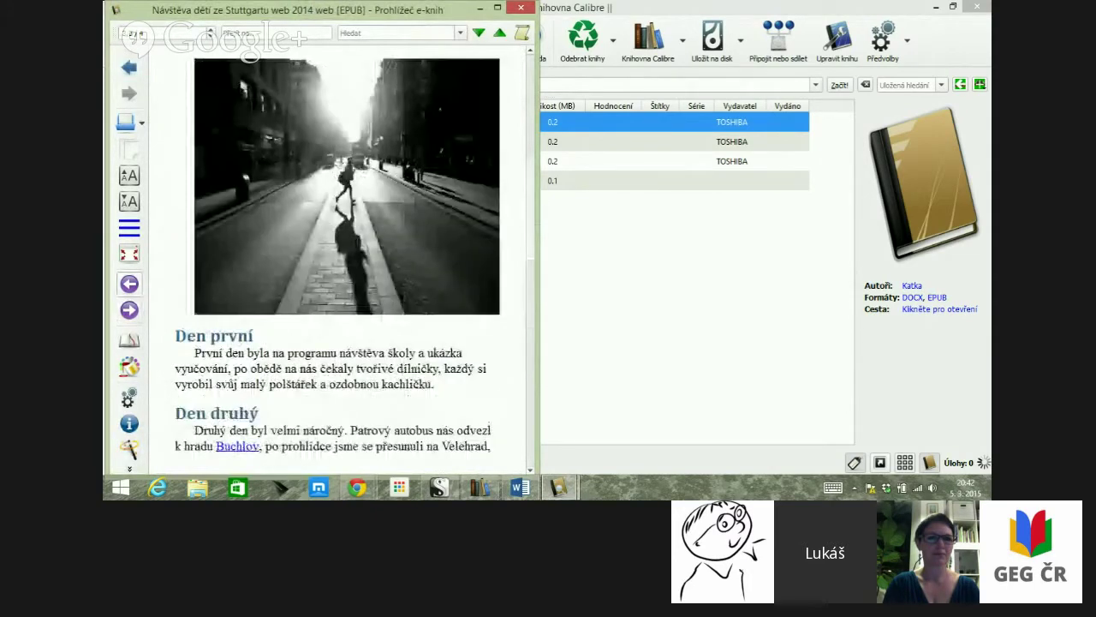
{"action": "key", "text": "Page_Down"}
{"action": "key", "text": "Page_Down"}
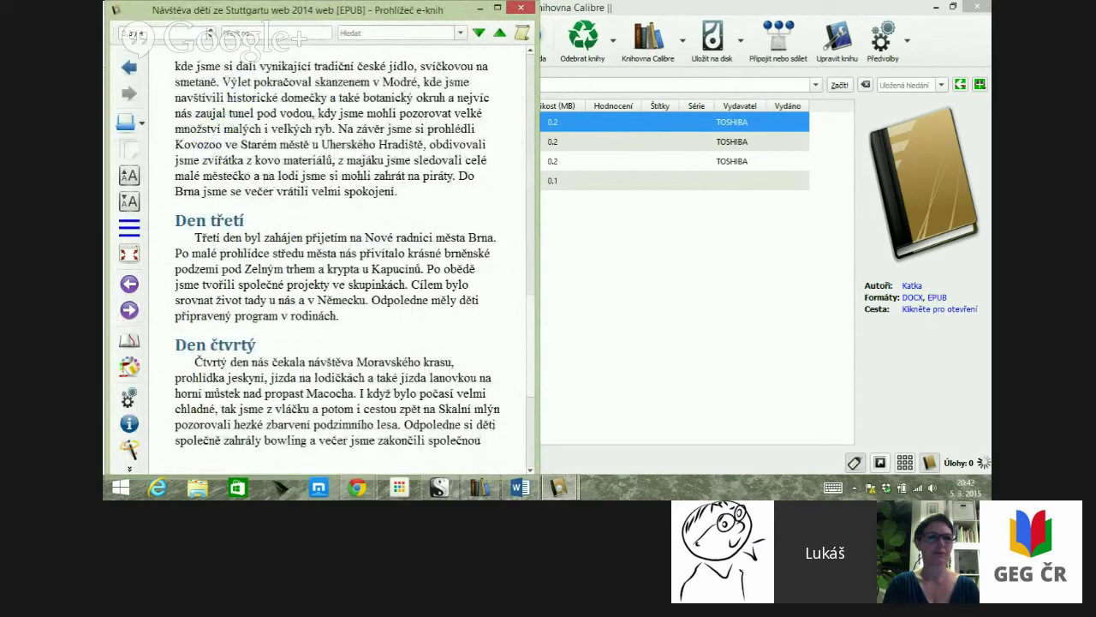
{"action": "left_click", "coordinate": [130, 283]}
{"action": "left_click", "coordinate": [129, 284]}
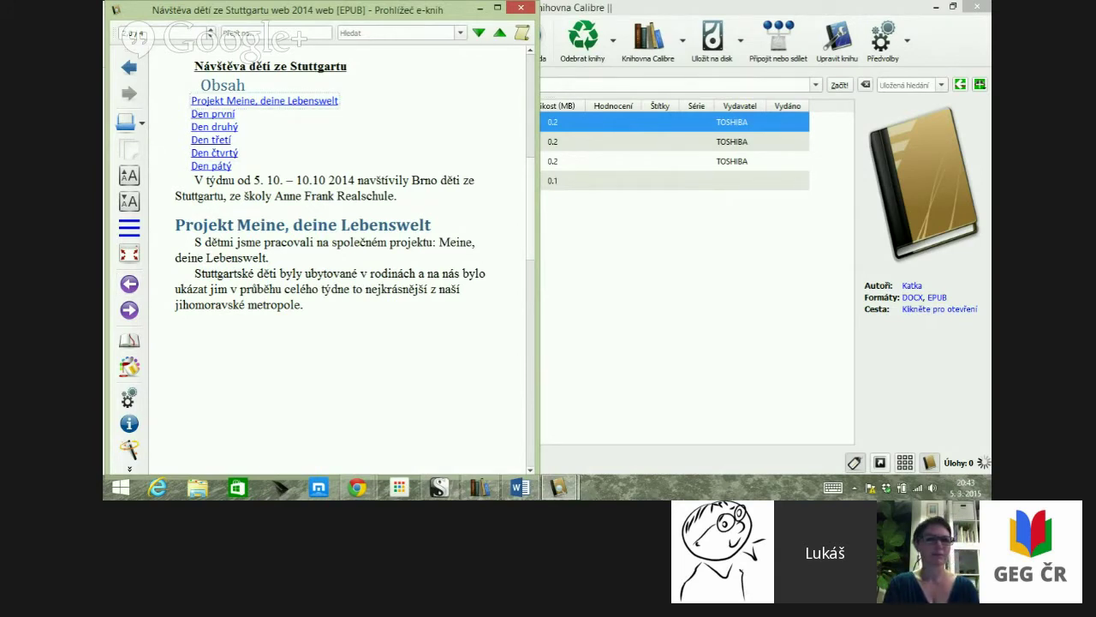
{"action": "key", "text": "Page_Down"}
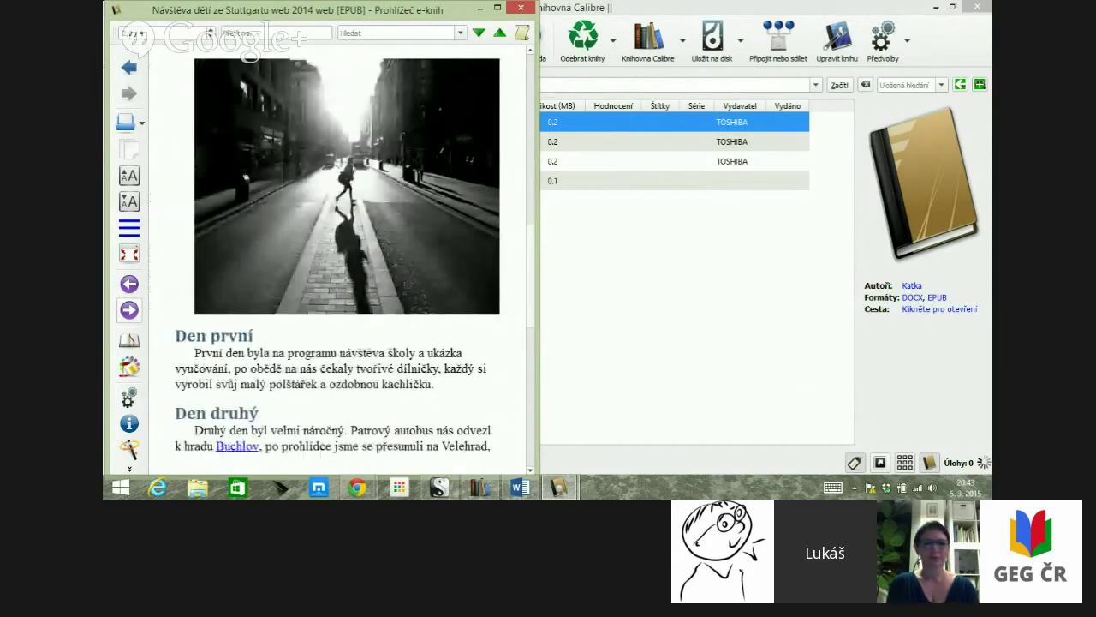
{"action": "left_click", "coordinate": [521, 6]}
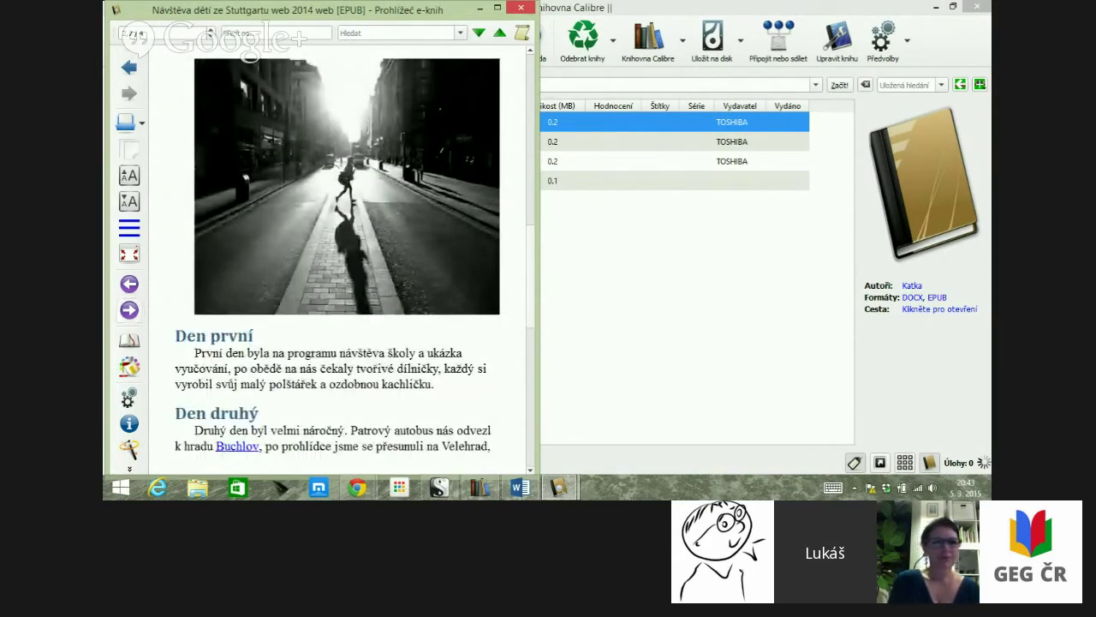
Switch to the geg_ukazkovy_dokument project in Scrivener and view the first Scene, then the index cards of Part, Kapitola 1 and Research.
{"action": "left_click", "coordinate": [324, 141]}
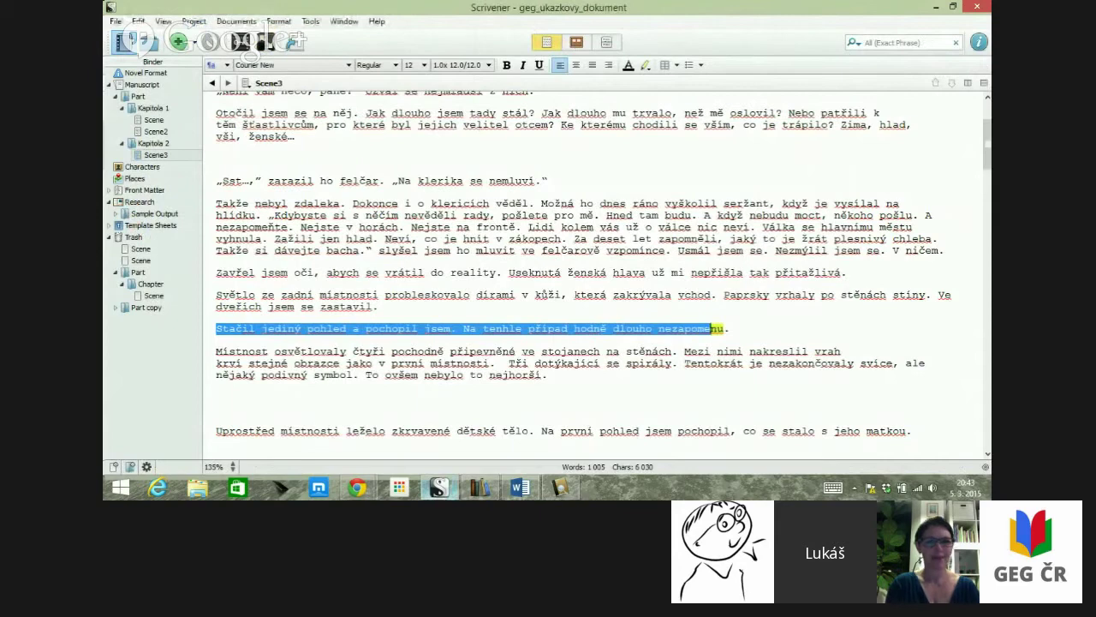
{"action": "left_click", "coordinate": [154, 119]}
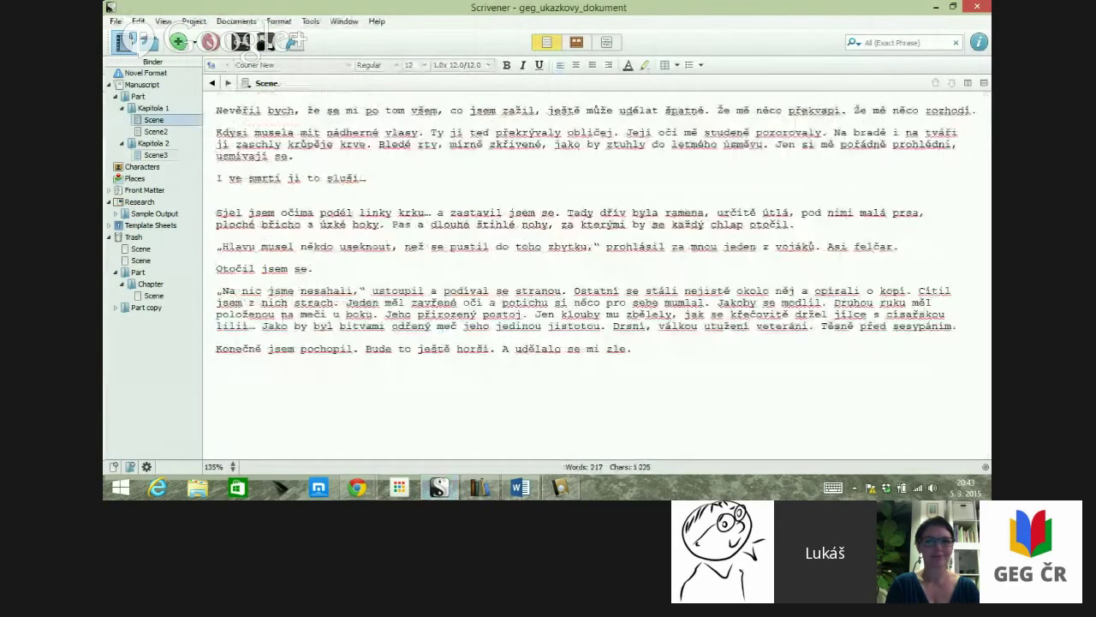
{"action": "left_click", "coordinate": [138, 96]}
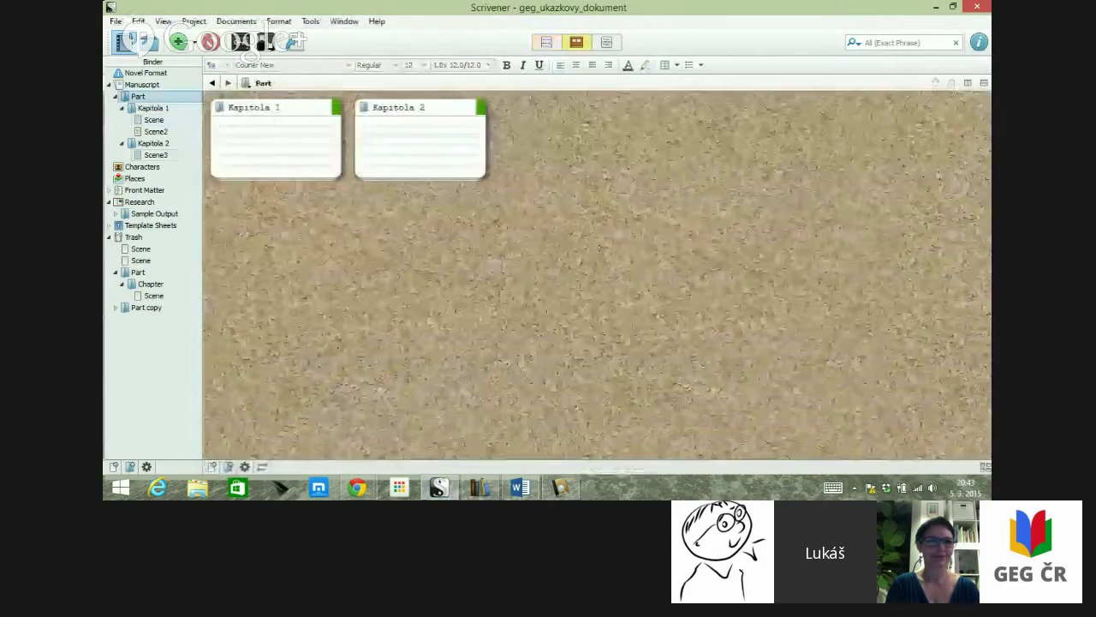
{"action": "left_click", "coordinate": [154, 108]}
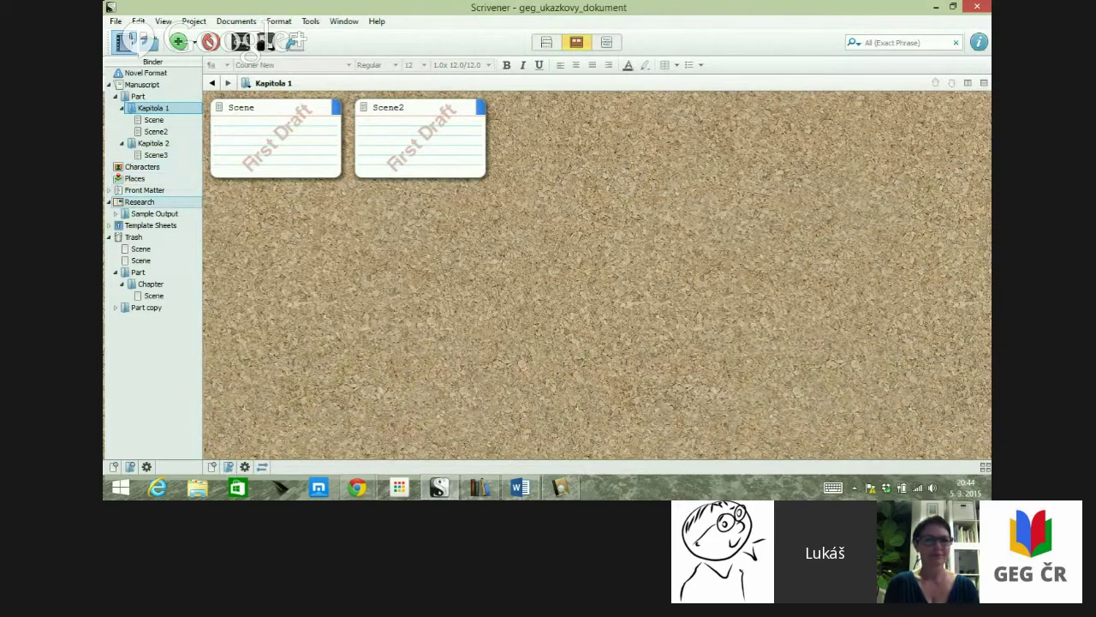
{"action": "left_click", "coordinate": [140, 202]}
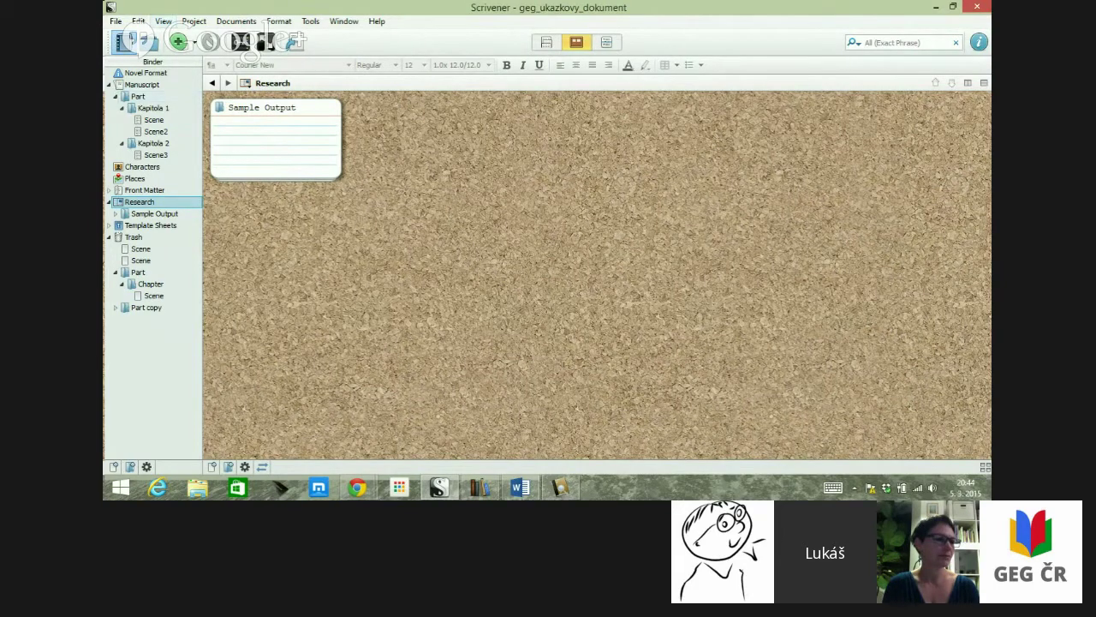
{"action": "left_click", "coordinate": [114, 21]}
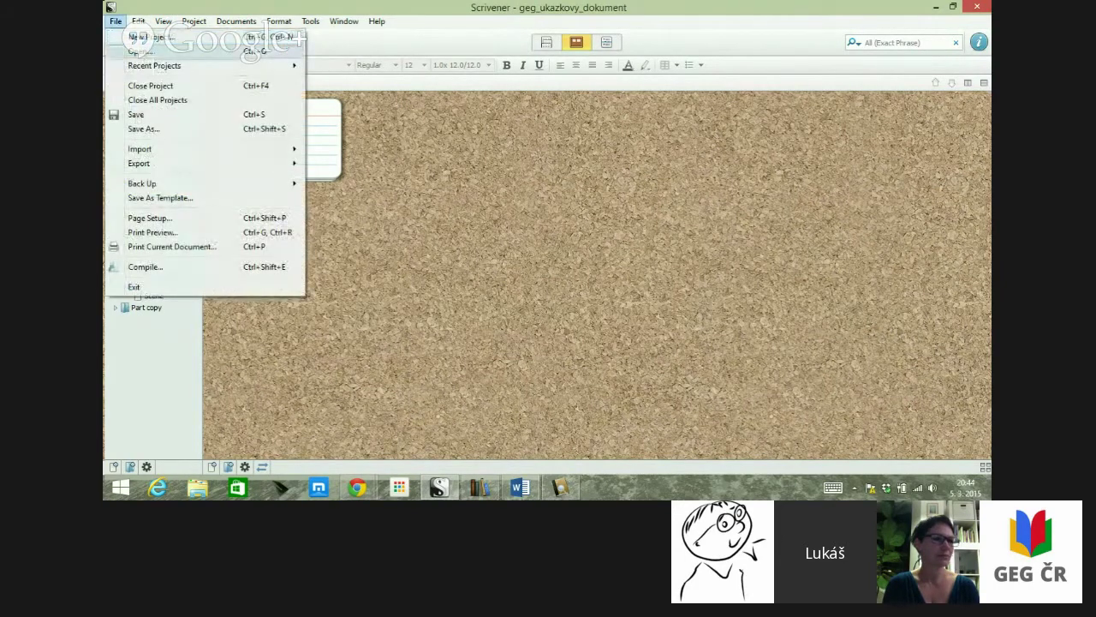
{"action": "mouse_move", "coordinate": [138, 162]}
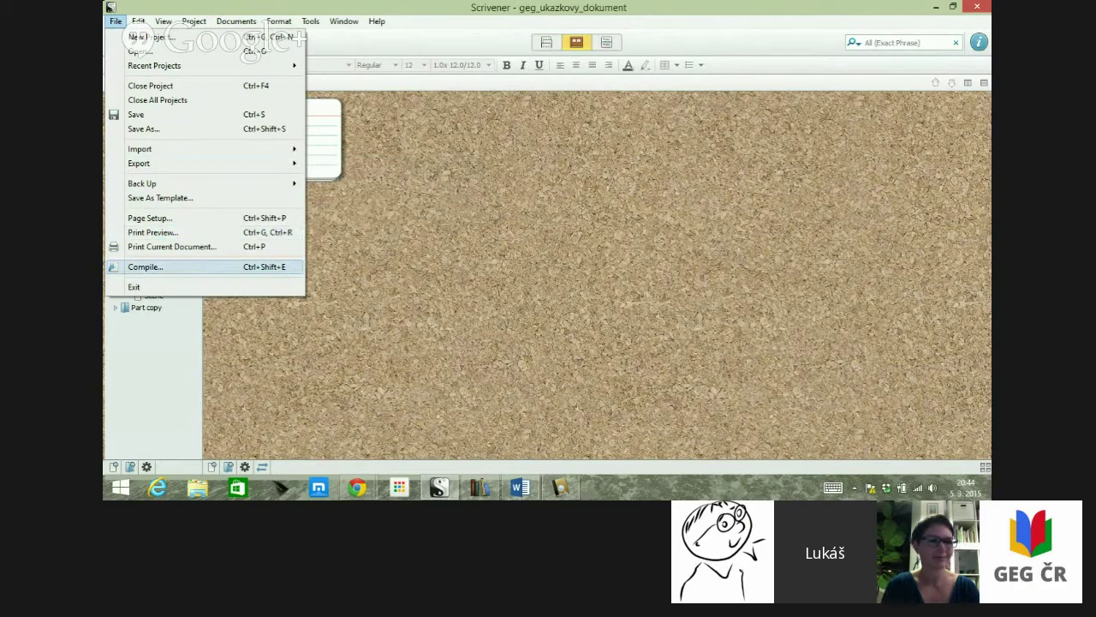
{"action": "key", "text": "Escape"}
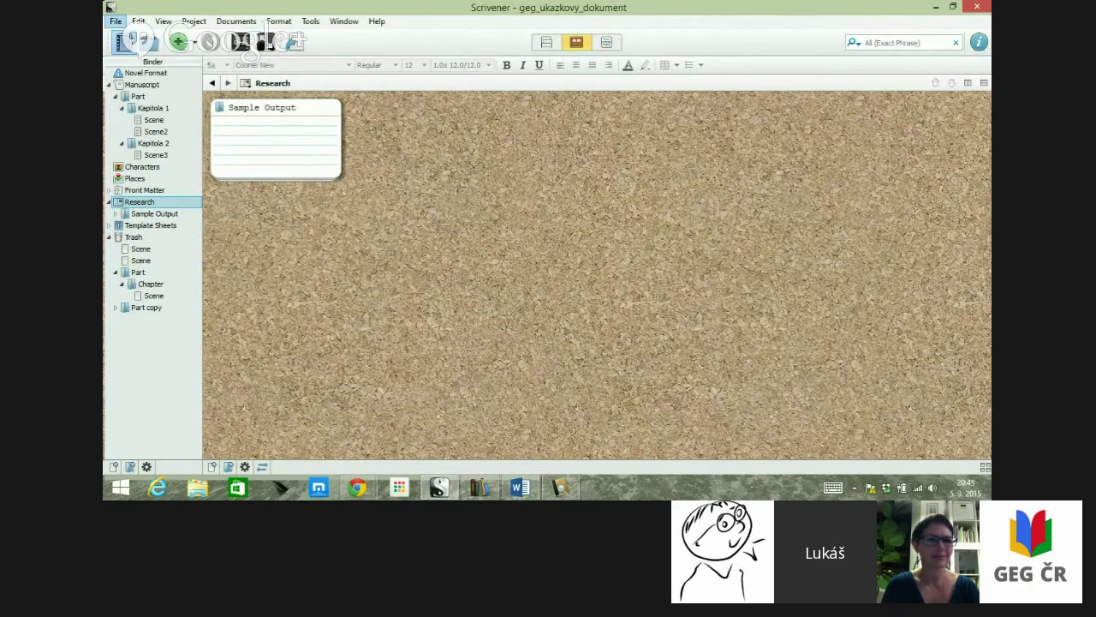